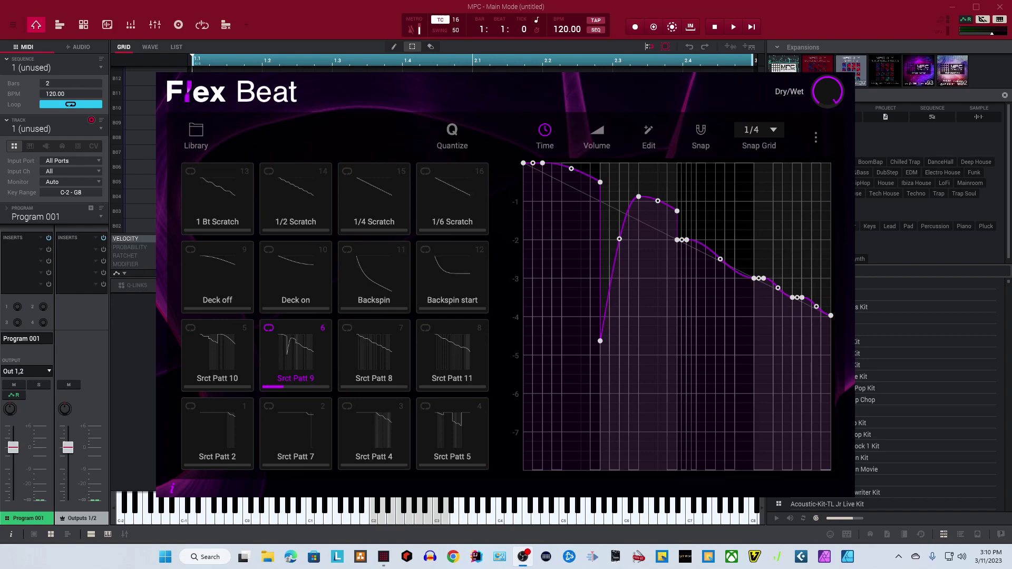
Dismiss the Flex Beat window to reveal the empty 2-bar, 120 BPM sequence in Main Mode
key("Escape")
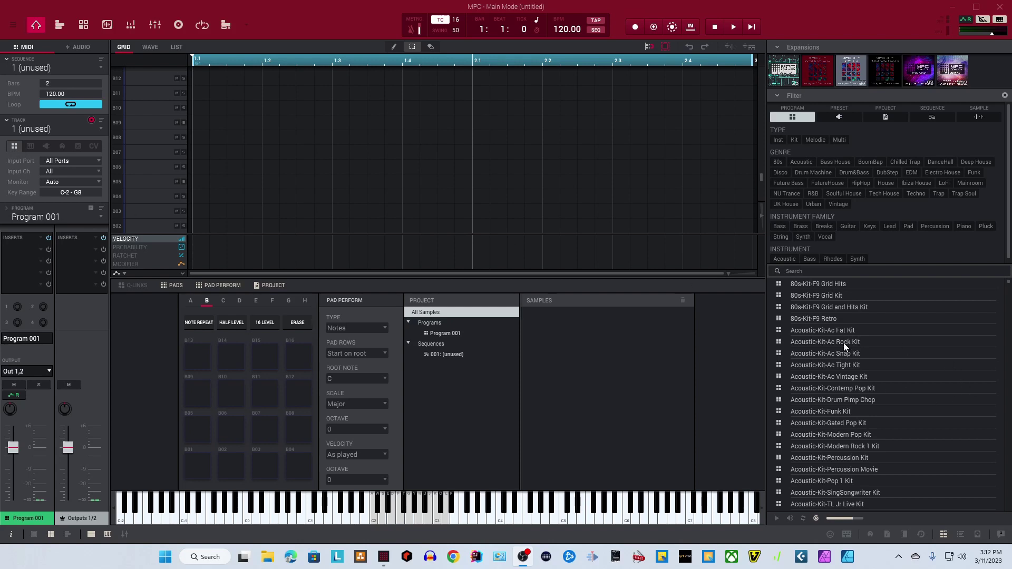
Load the 80s-Kit-F9 Grid Kit onto Track 01, checking pad banks E and H before returning to A
left_click_drag(811, 293, 274, 195)
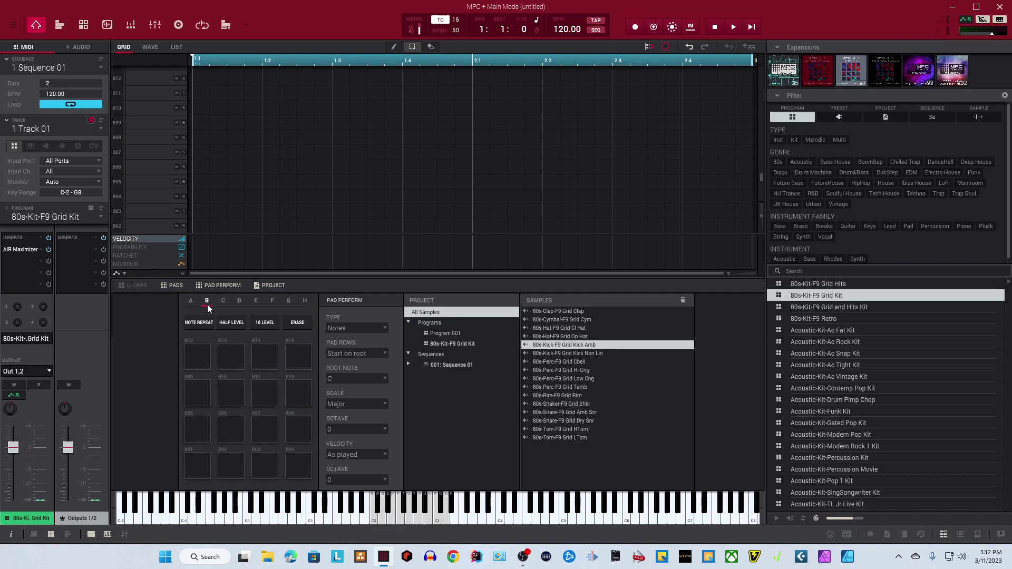
left_click(254, 301)
left_click(303, 301)
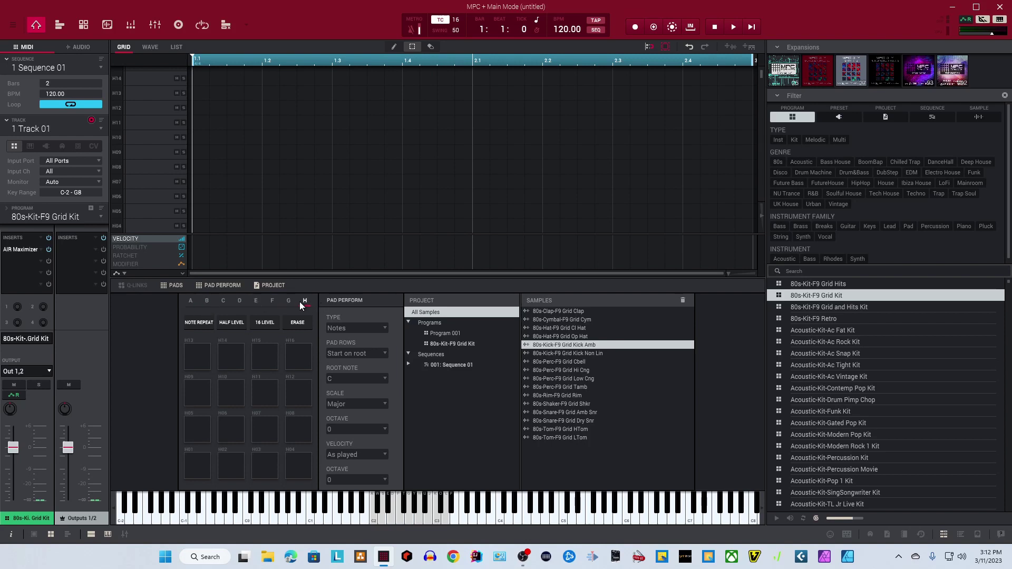
left_click(188, 300)
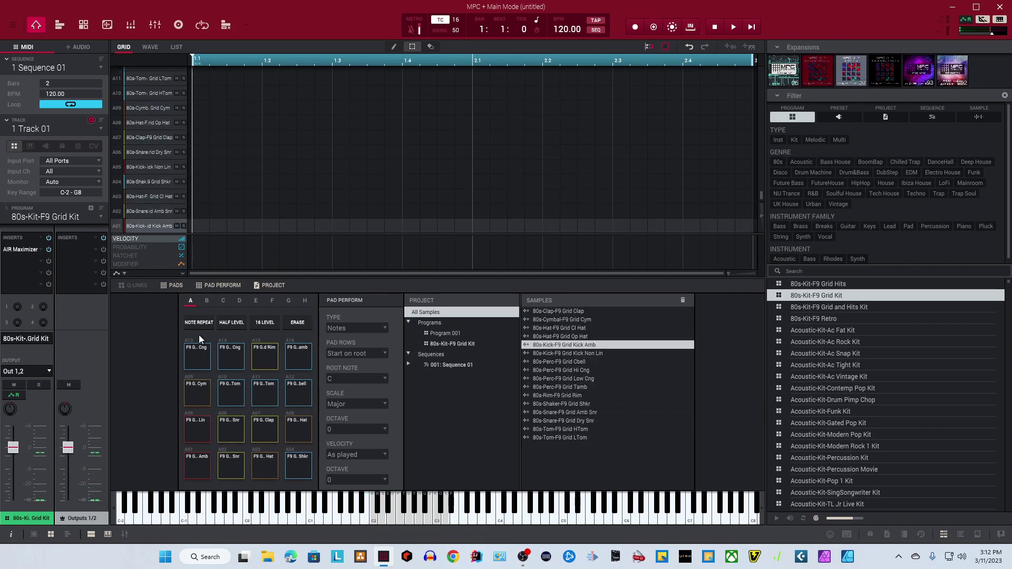
Record kick, snare and hi-hat hits in bar 1, then lengthen the A01 kick and A02 snare notes
left_click(635, 27)
left_click(734, 28)
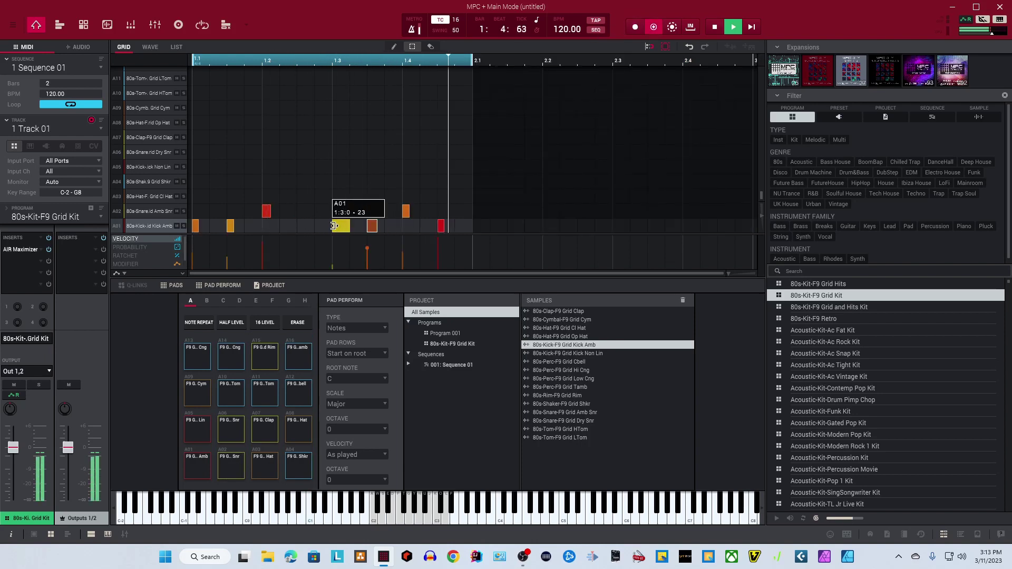
left_click_drag(377, 226, 415, 213)
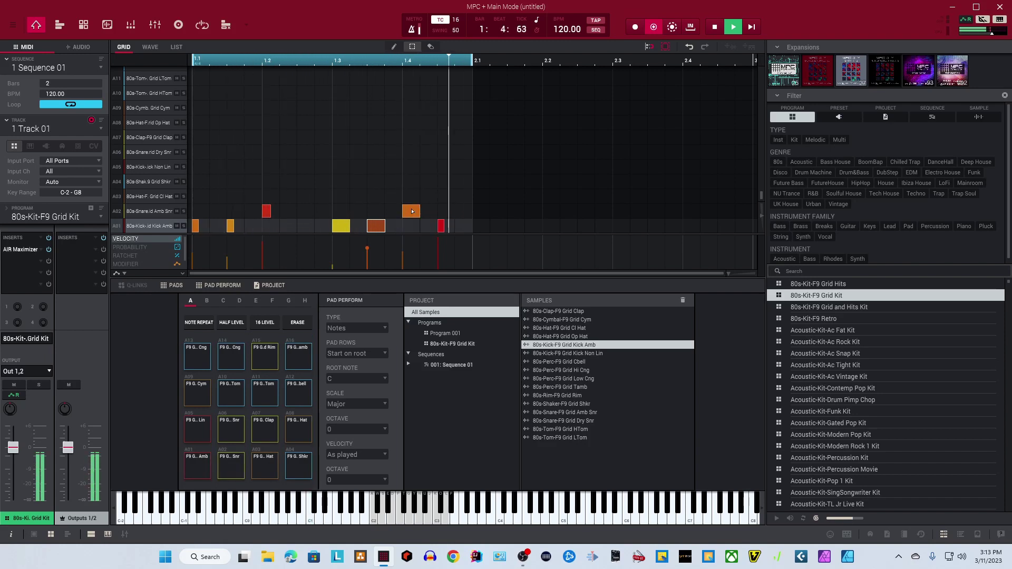
key("space")
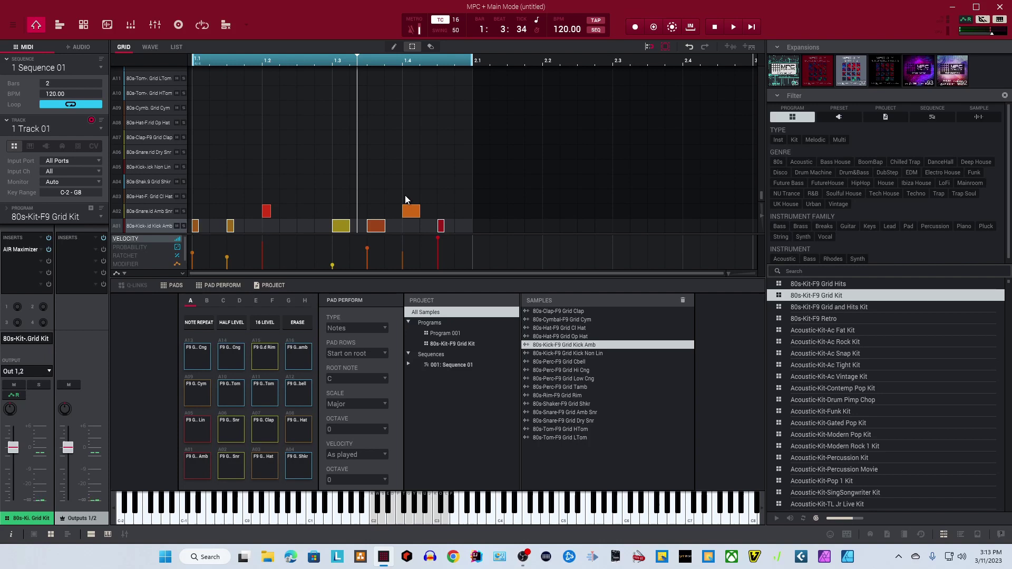
left_click_drag(446, 227, 454, 228)
left_click(289, 189)
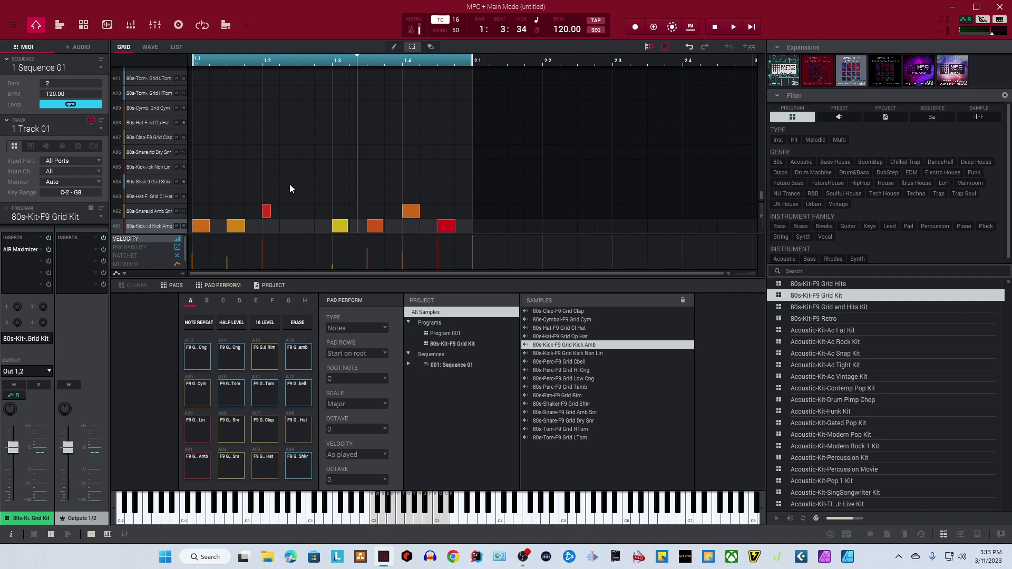
left_click_drag(271, 211, 445, 197)
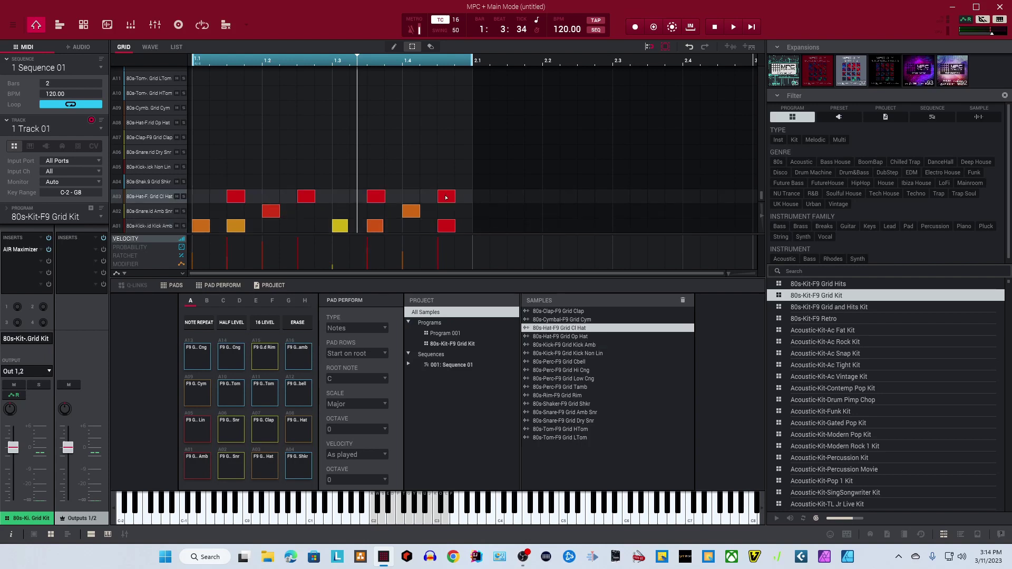
Overdub new hi-hat and kick hits over the looping drum pattern, then stop playback
key("space")
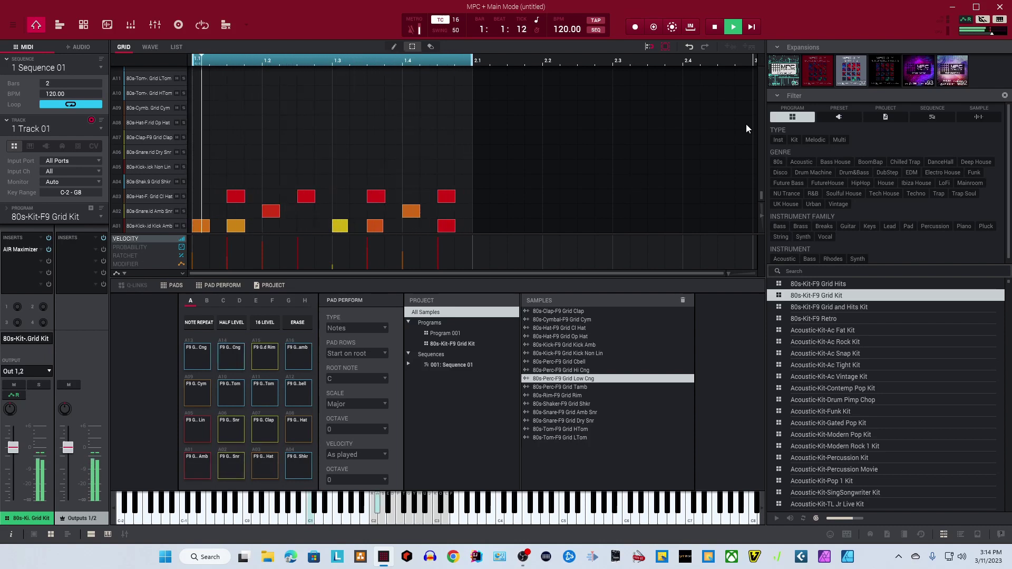
left_click(653, 26)
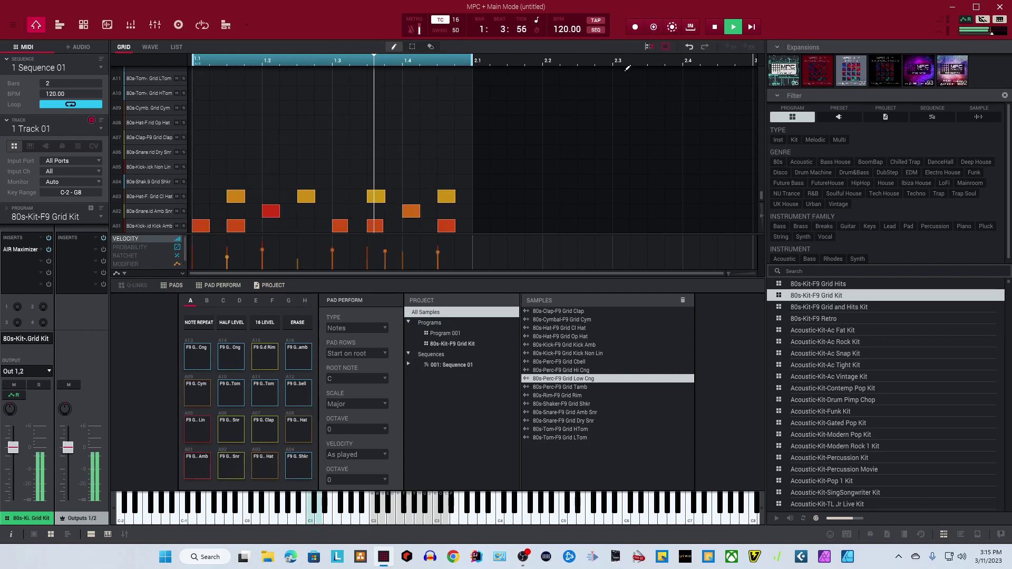
scroll(472, 181, "up", 3)
scroll(472, 176, "down", 2)
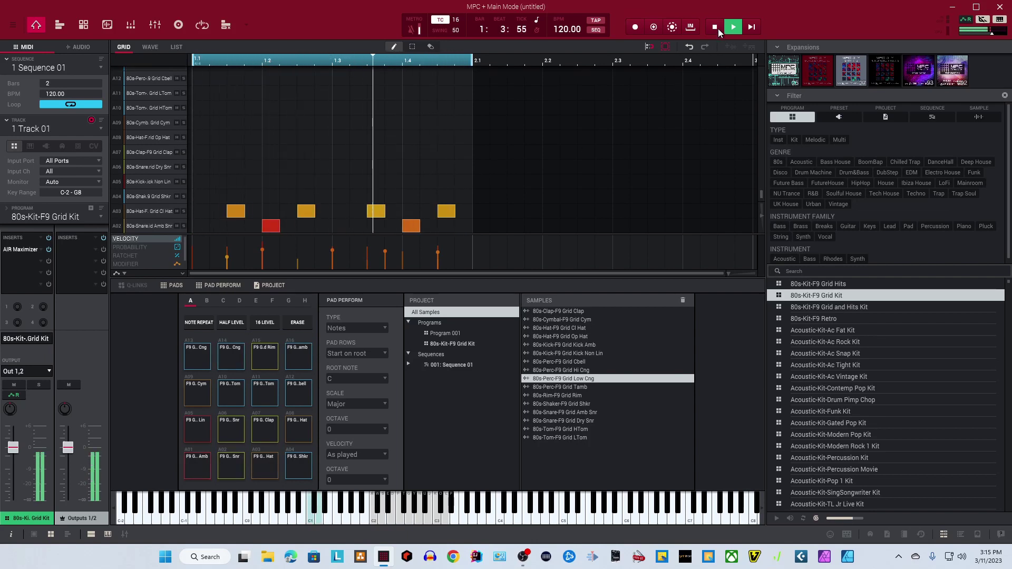
left_click(713, 29)
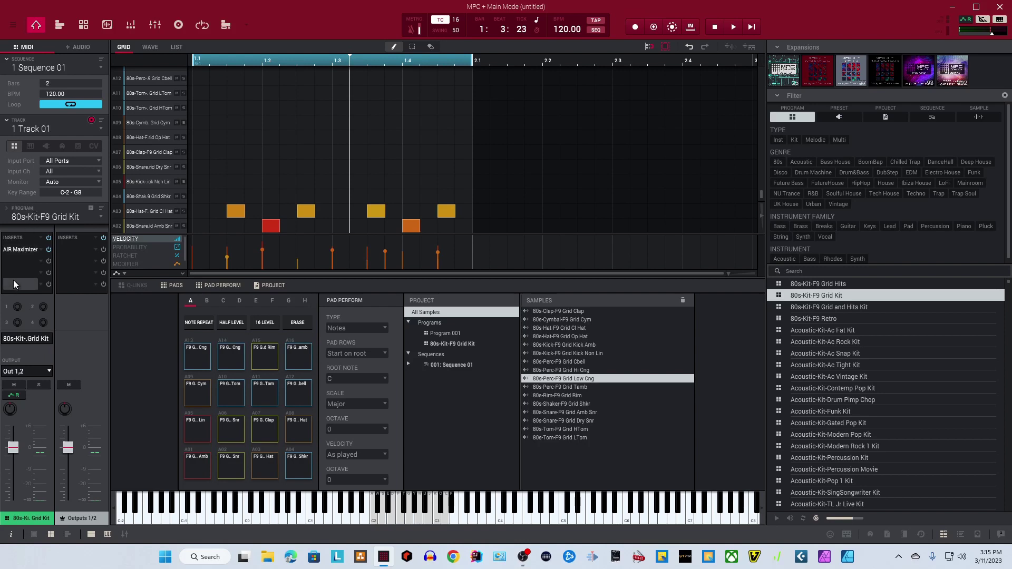
Insert AIR Reverb from Delay/Reverb > AIR Music Technology on Outputs 1/2 and open its window
left_click(77, 247)
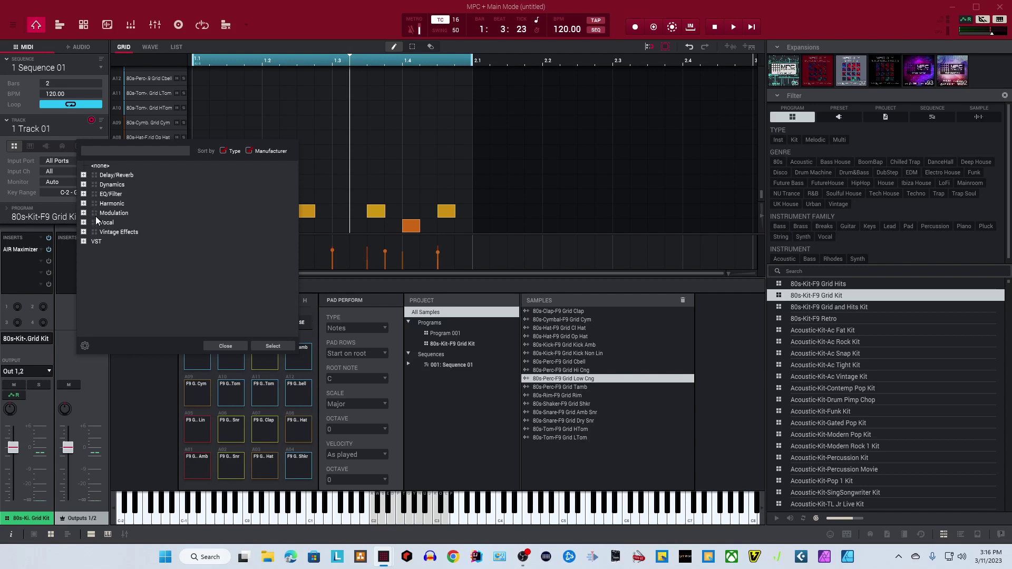
left_click(83, 175)
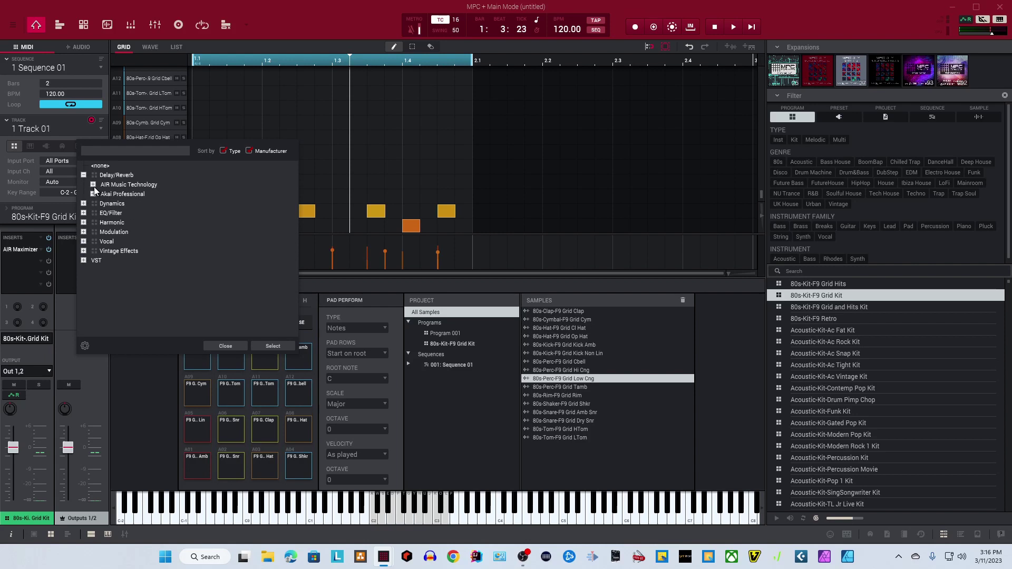
left_click(93, 185)
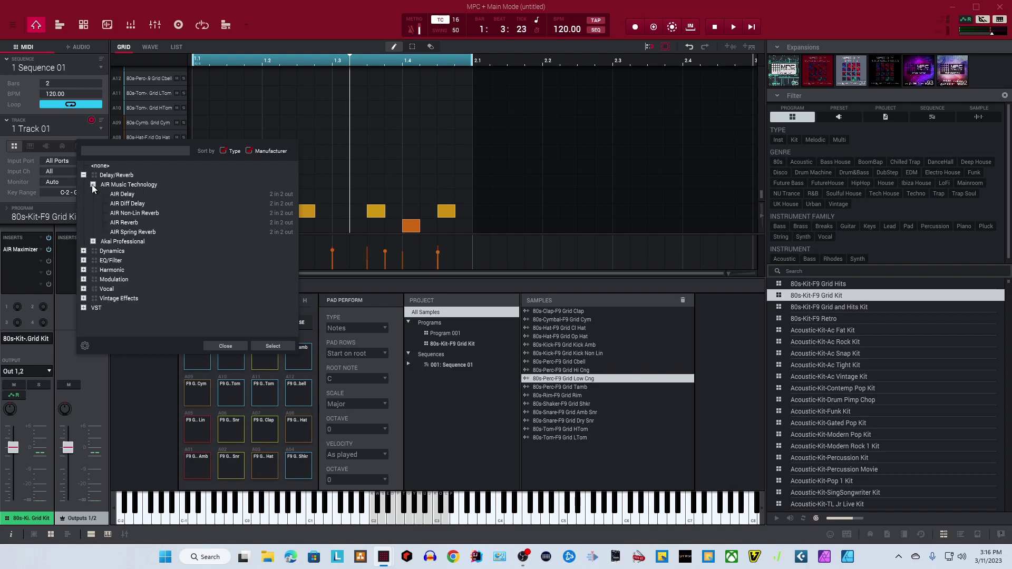
double_click(131, 223)
double_click(67, 249)
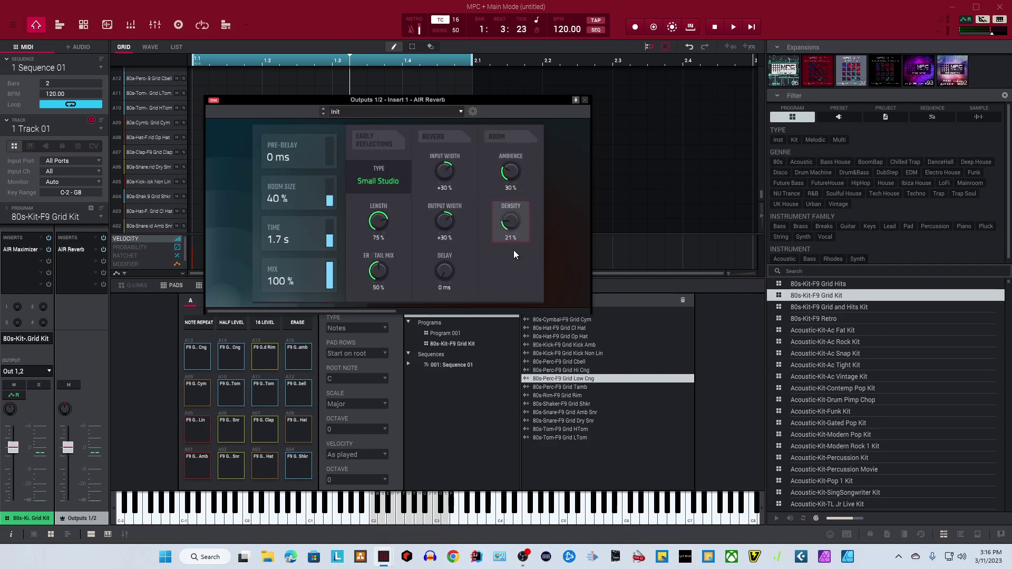
While playing, load the Close studio reverb preset, then lower its ambience and input width
scroll(440, 271, "up", 2)
scroll(441, 271, "up", 1)
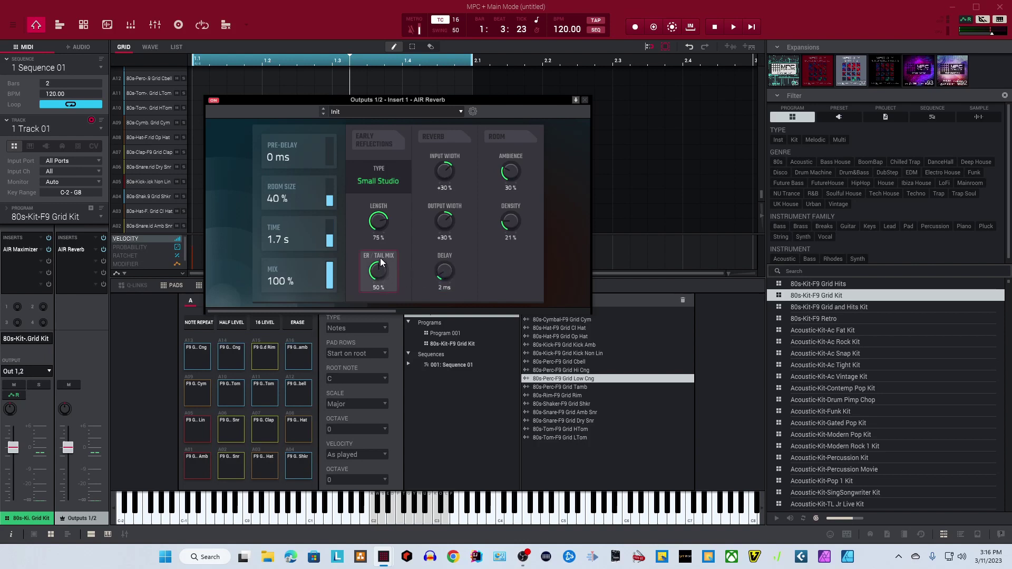
key("space")
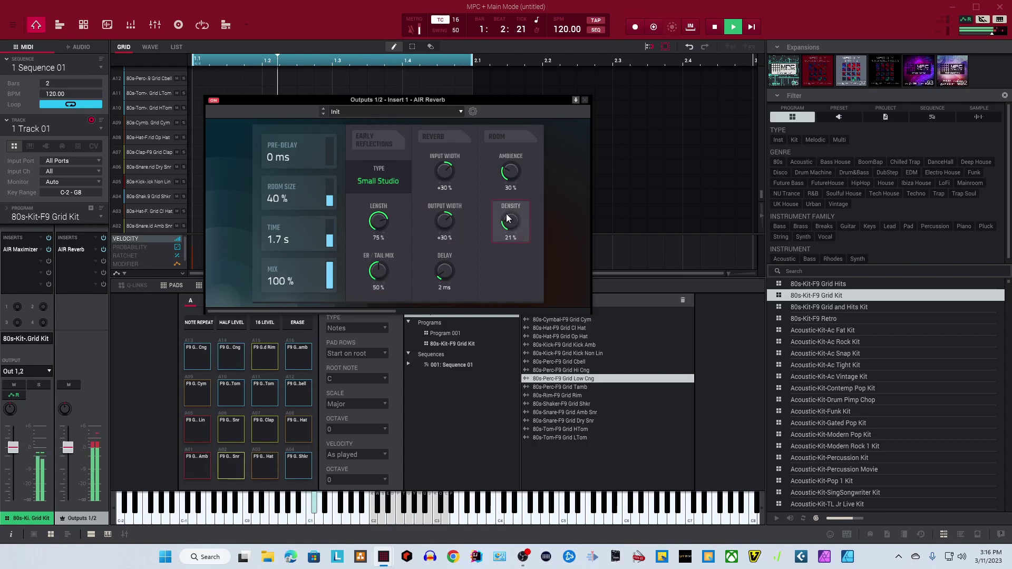
left_click(427, 114)
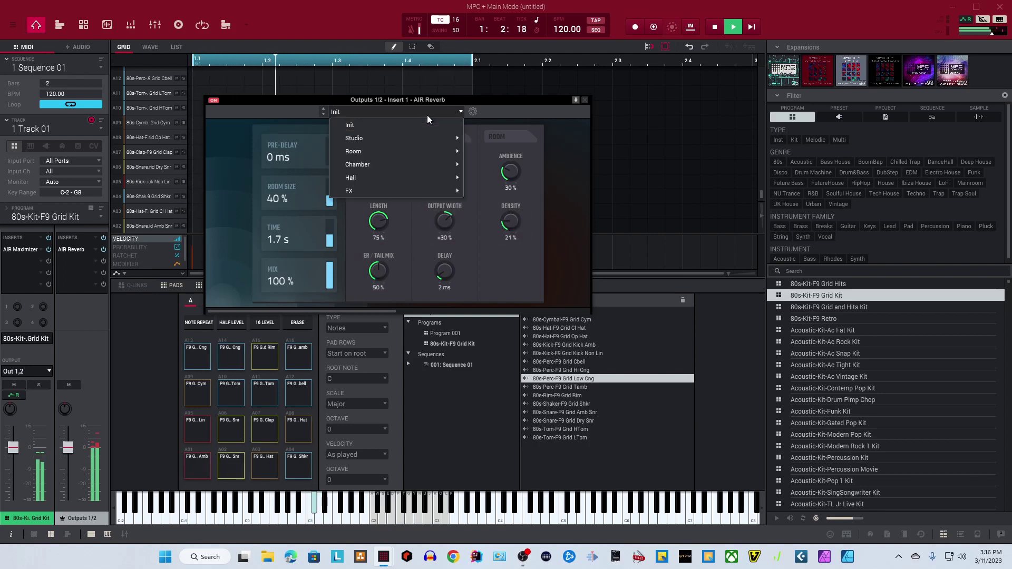
mouse_move(385, 141)
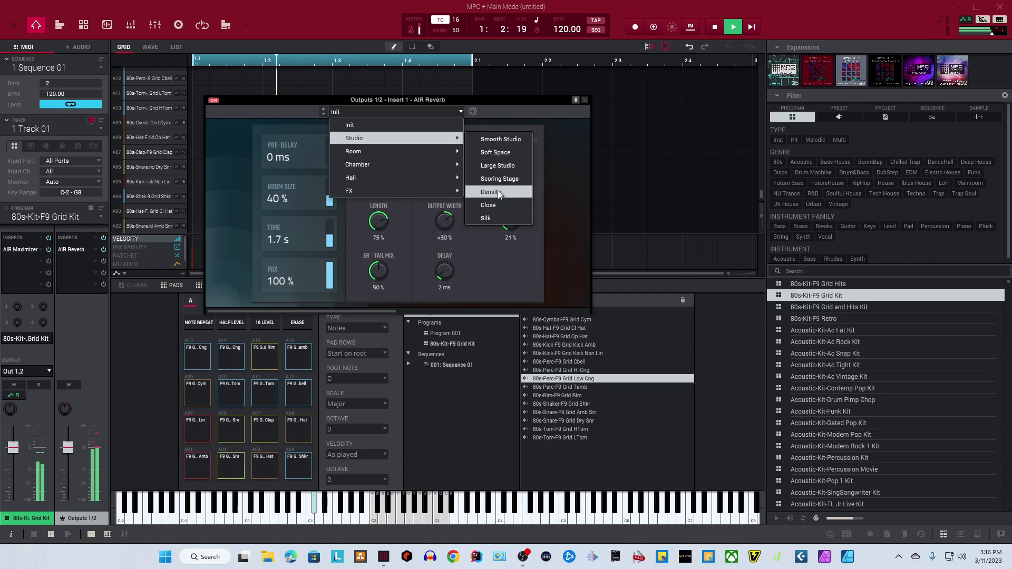
left_click(494, 205)
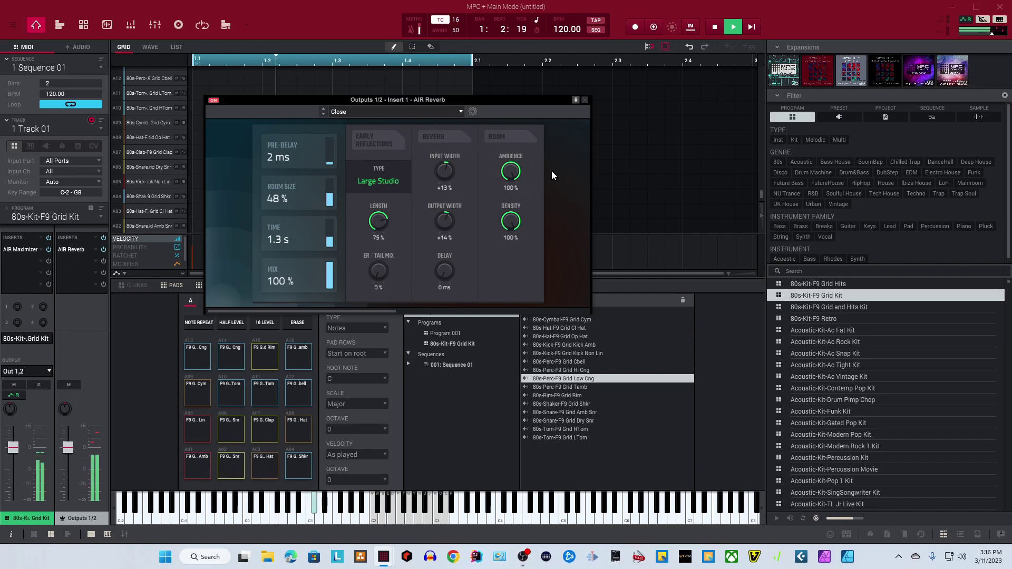
left_click_drag(510, 172, 514, 255)
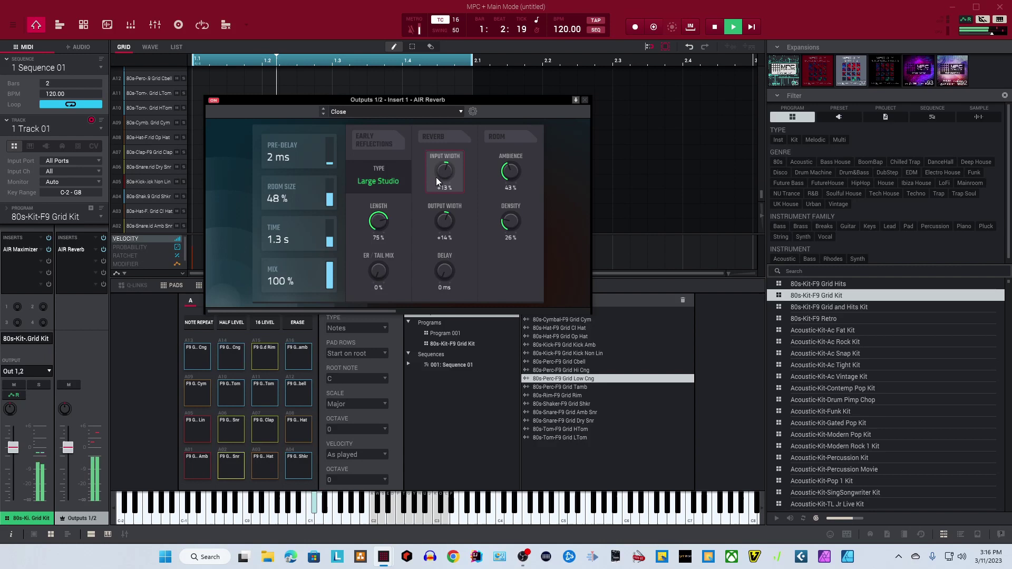
left_click_drag(436, 180, 442, 182)
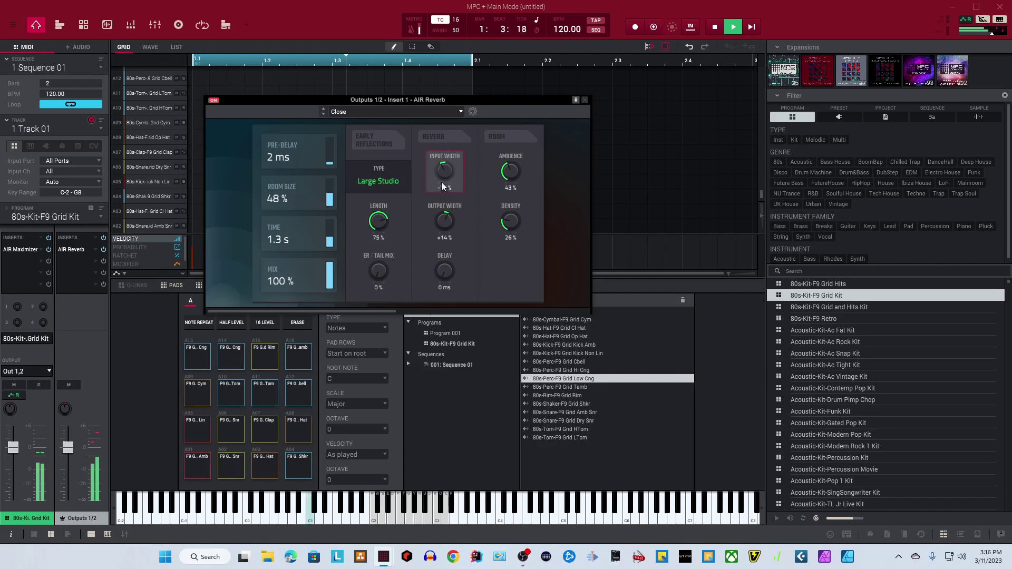
Toggle the AIR Reverb bypass on and off to compare, ending with the reverb active
left_click(103, 249)
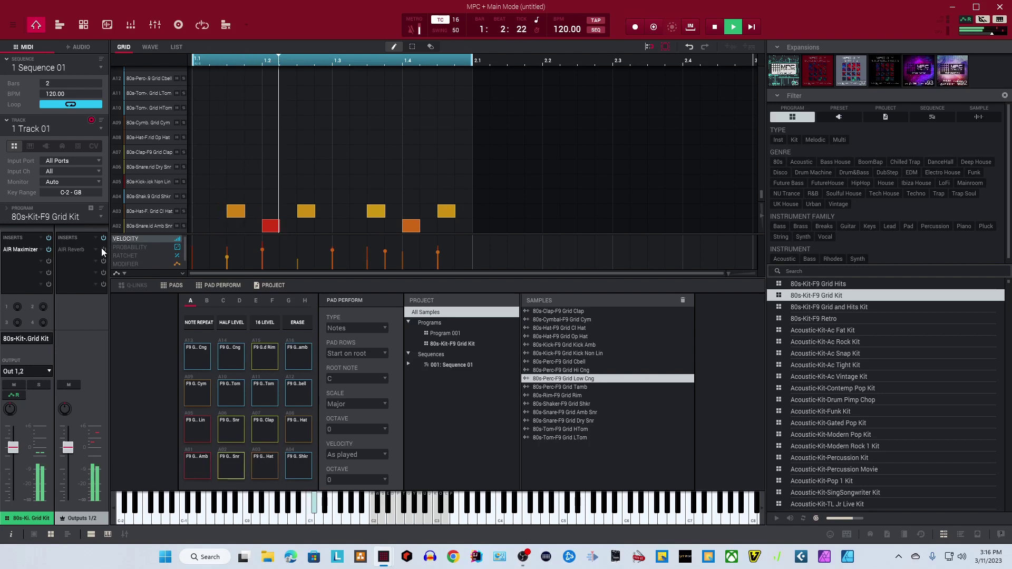
left_click(103, 249)
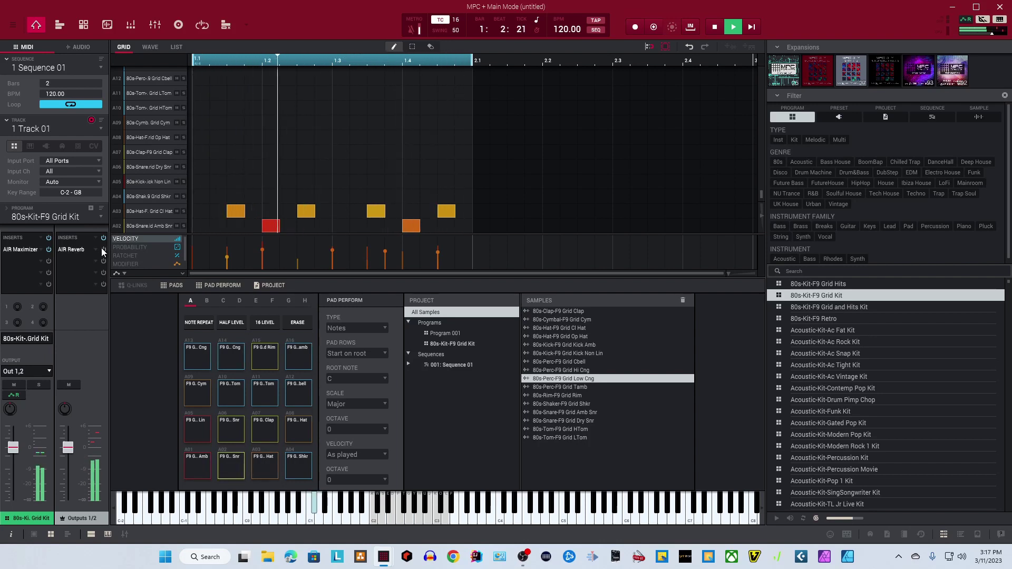
left_click(103, 249)
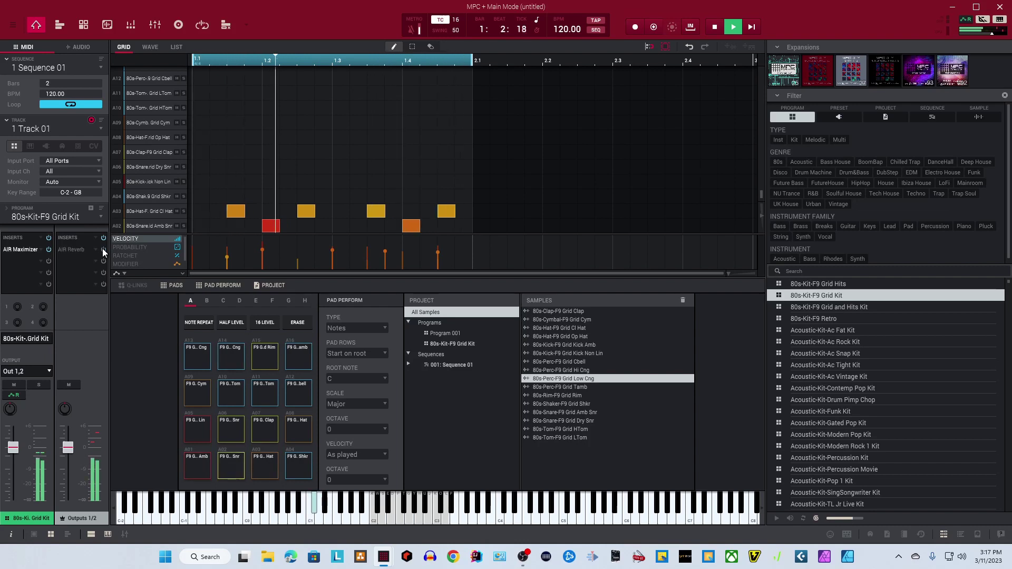
left_click(103, 250)
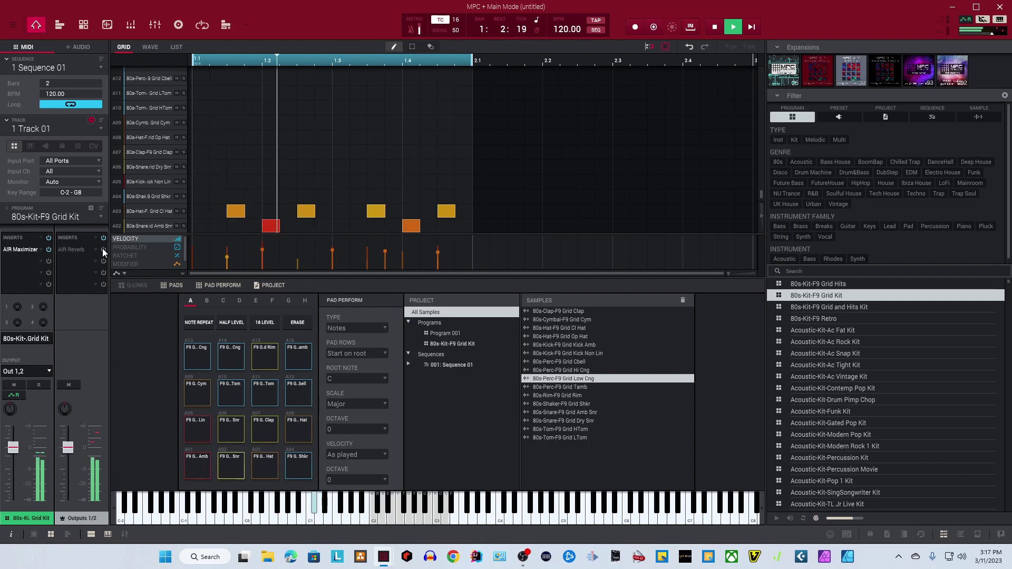
left_click(103, 250)
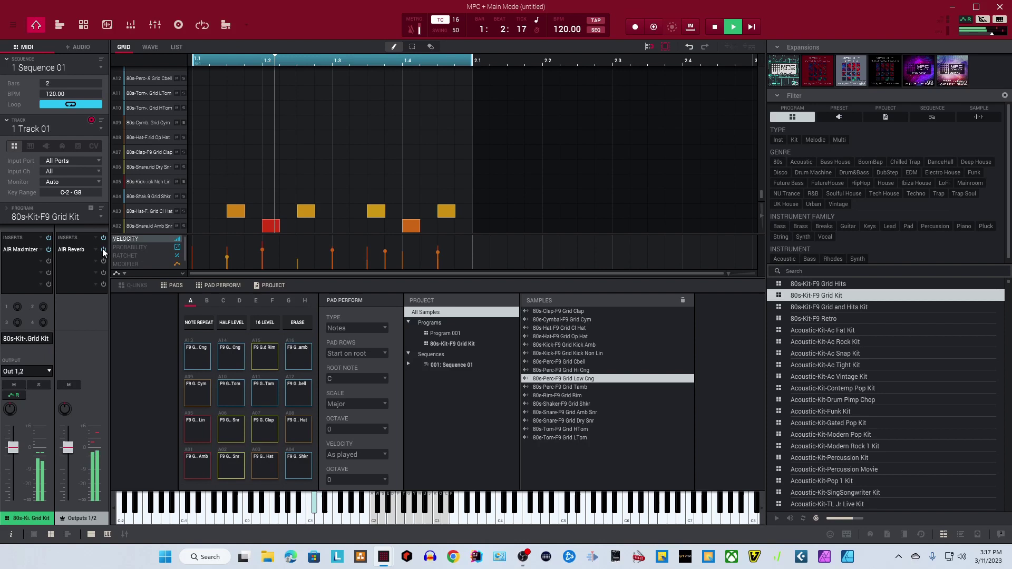
left_click(102, 250)
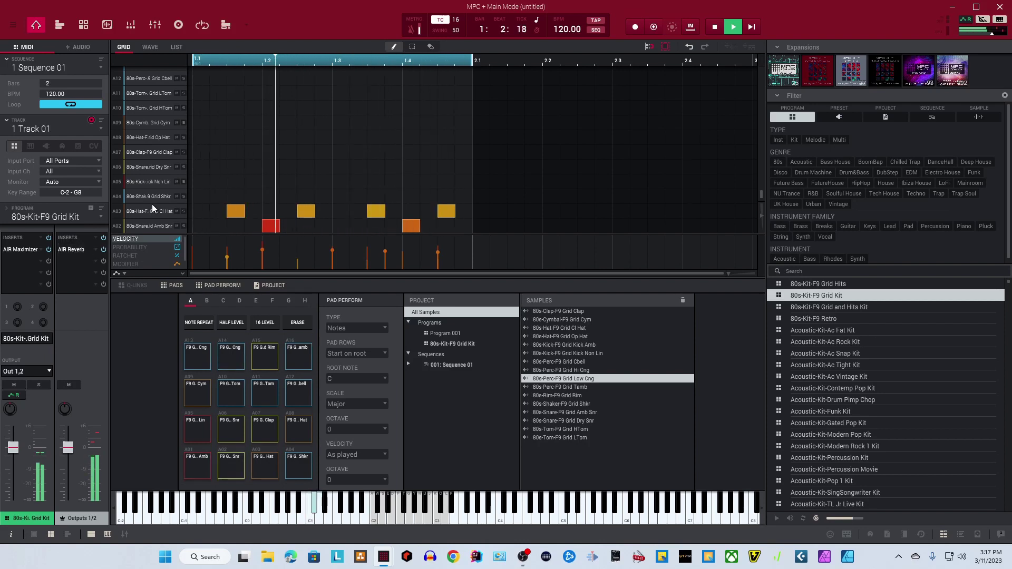
Stop playback and make track 2 a TubeSynth plugin track with a Bass preset
key("space")
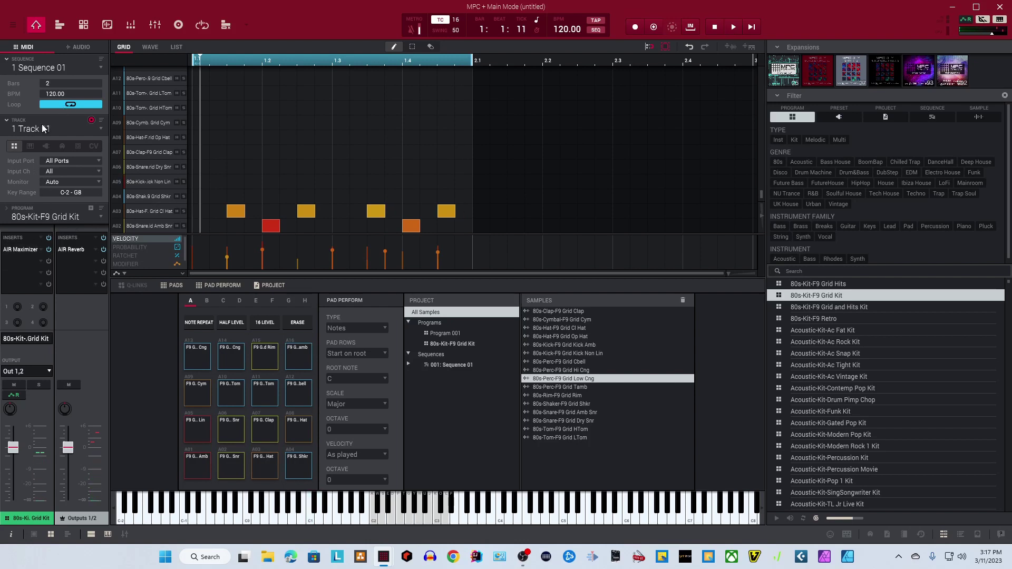
left_click(97, 130)
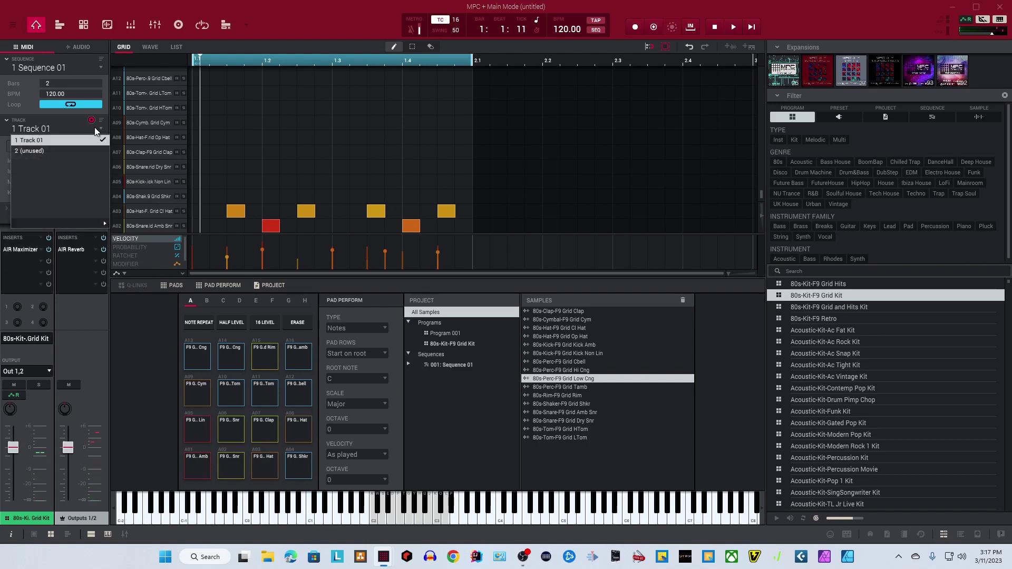
left_click(66, 154)
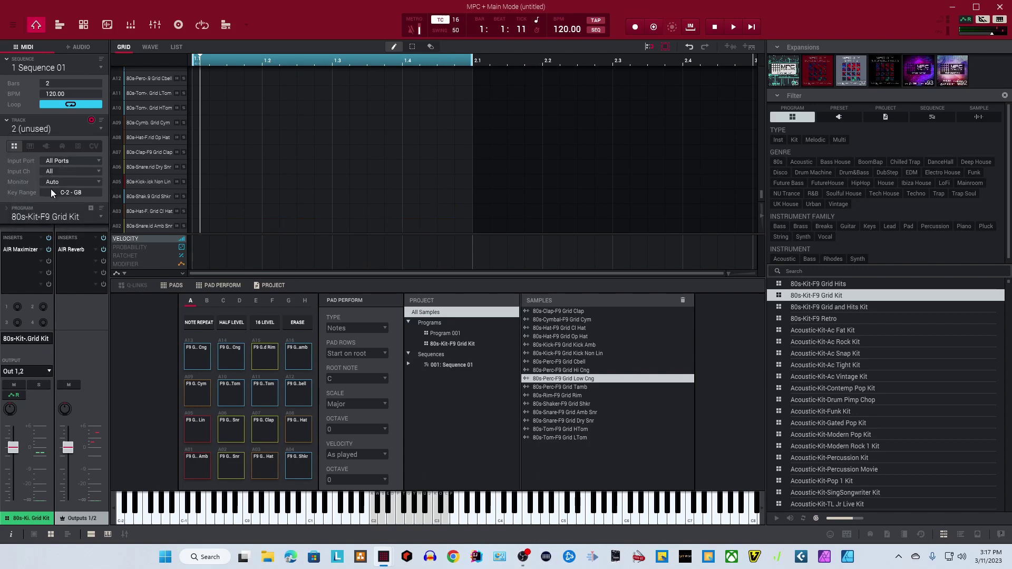
left_click(45, 147)
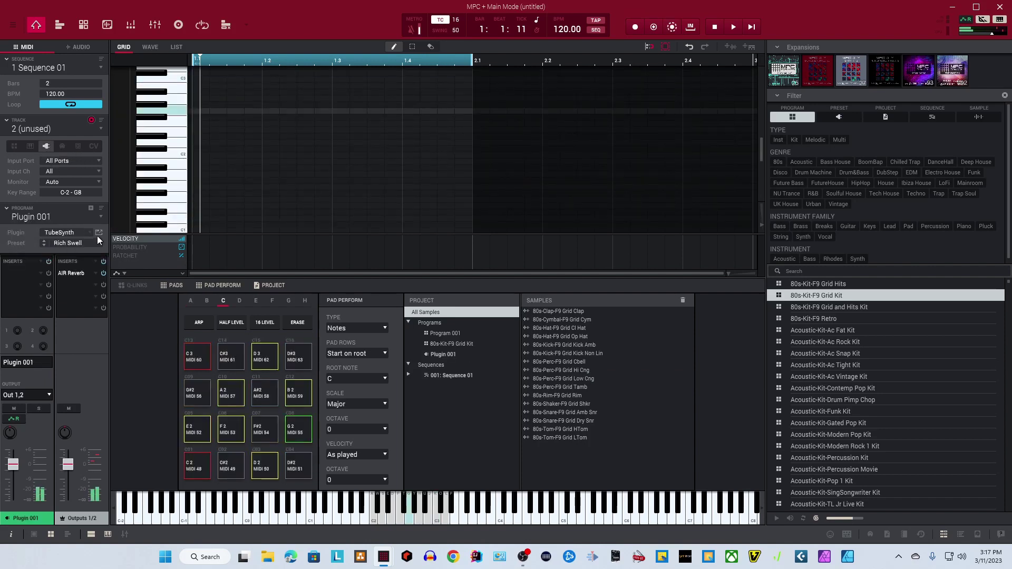
left_click(67, 245)
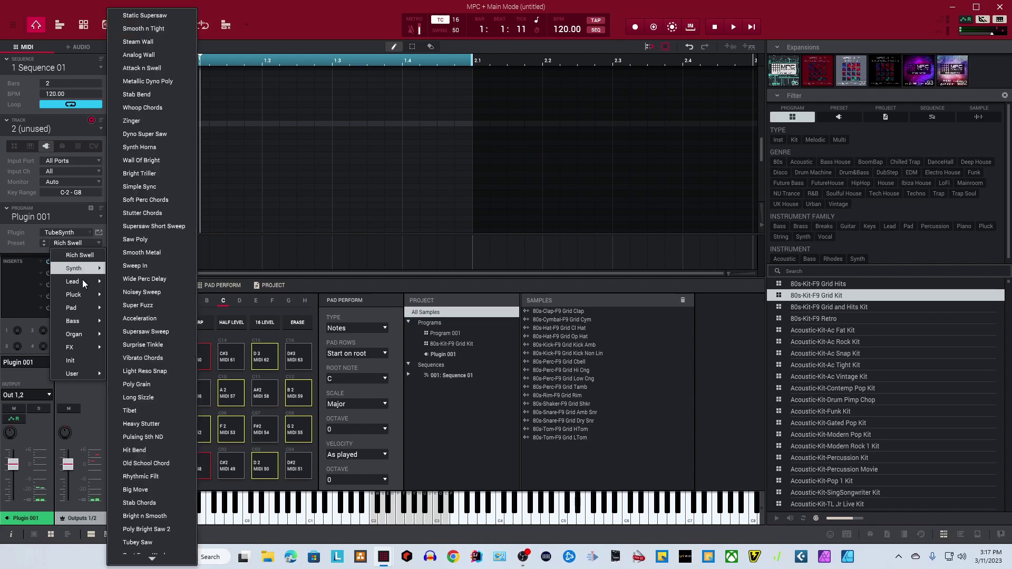
mouse_move(89, 266)
mouse_move(72, 323)
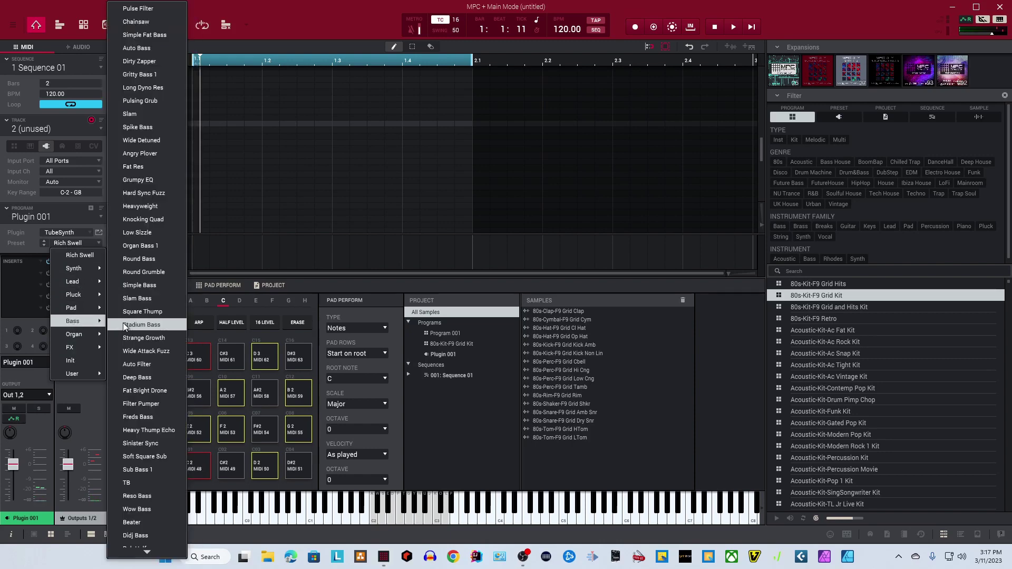
left_click(159, 340)
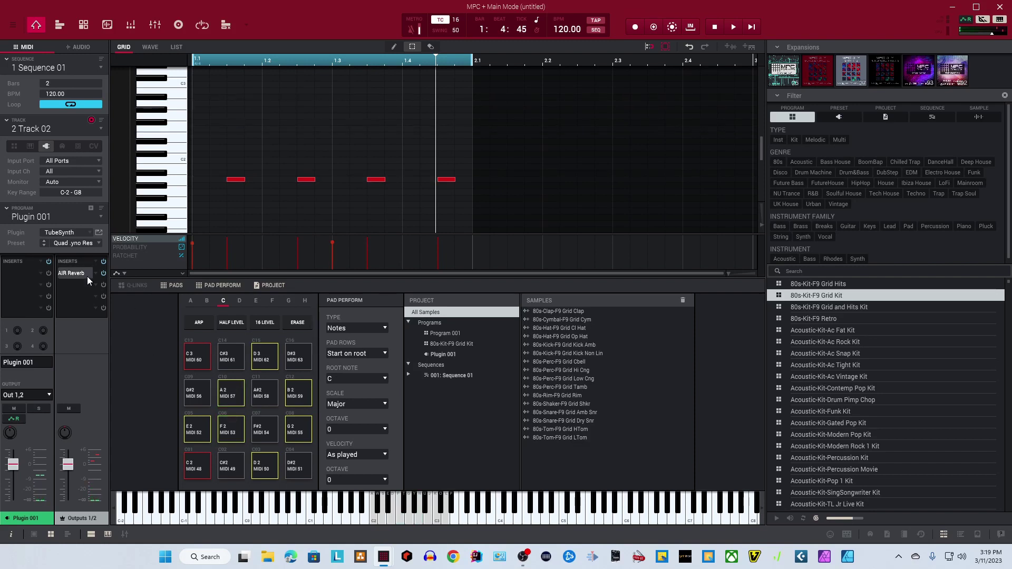
Play back the beat to hear the TubeSynth bass alongside the drums
key("space")
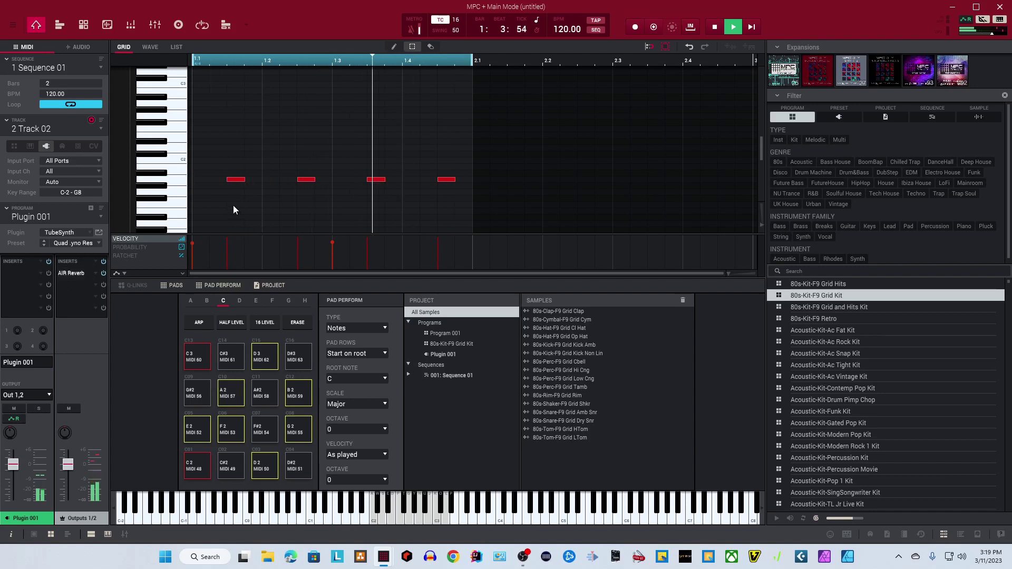
scroll(229, 204, "up", 1)
scroll(230, 204, "down", 4)
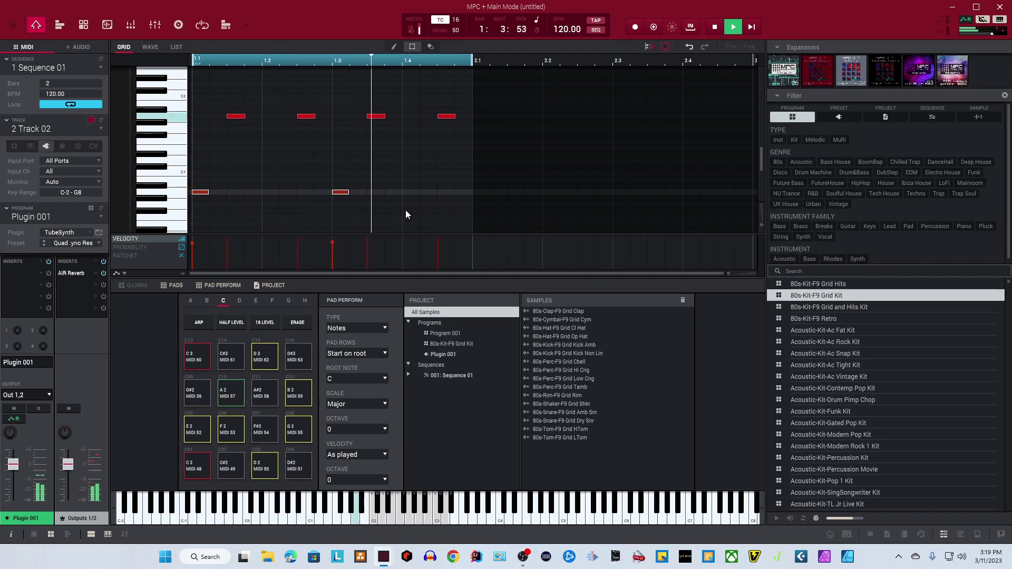
scroll(406, 214, "up", 8)
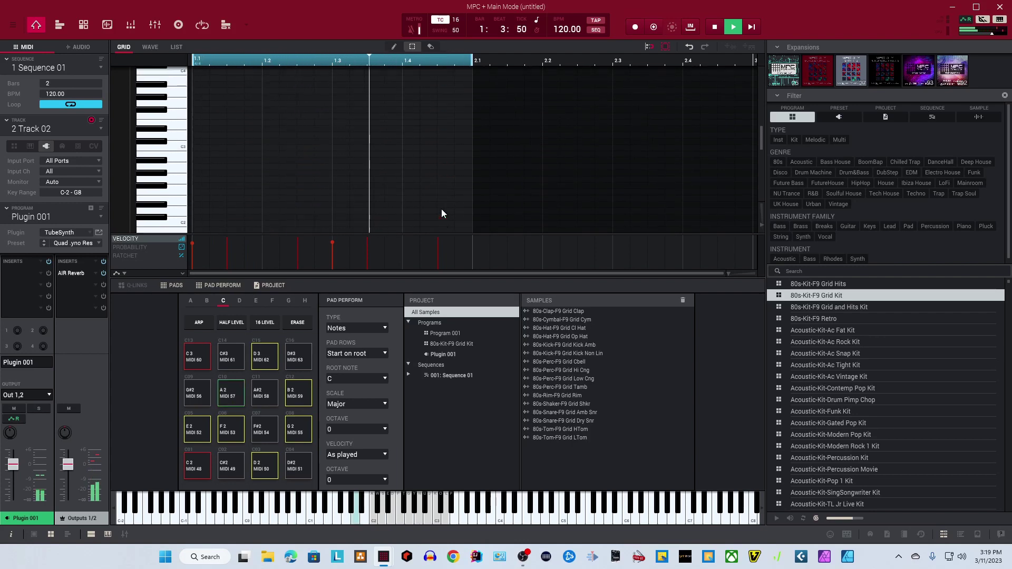
scroll(442, 210, "up", 2)
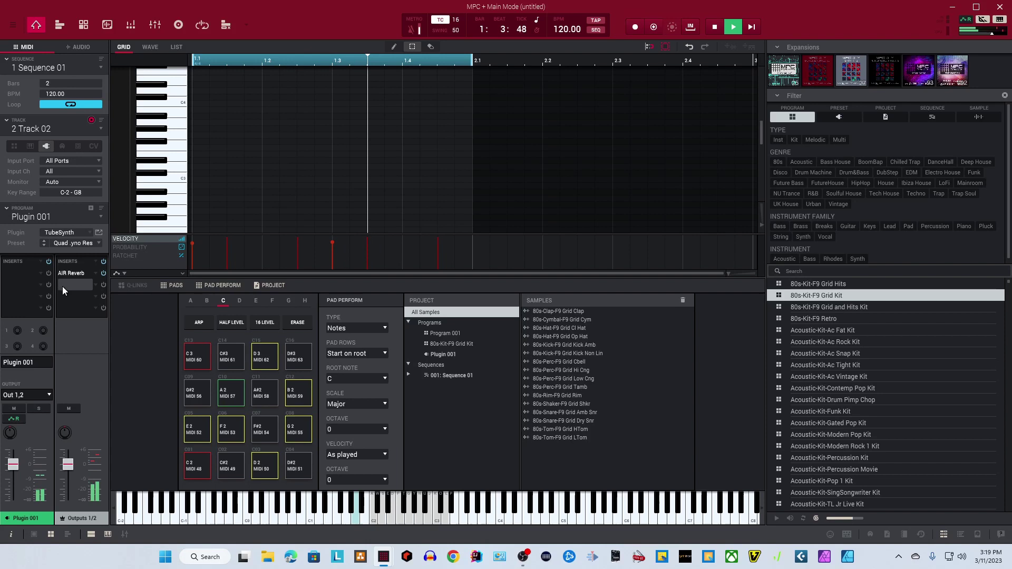
left_click(131, 25)
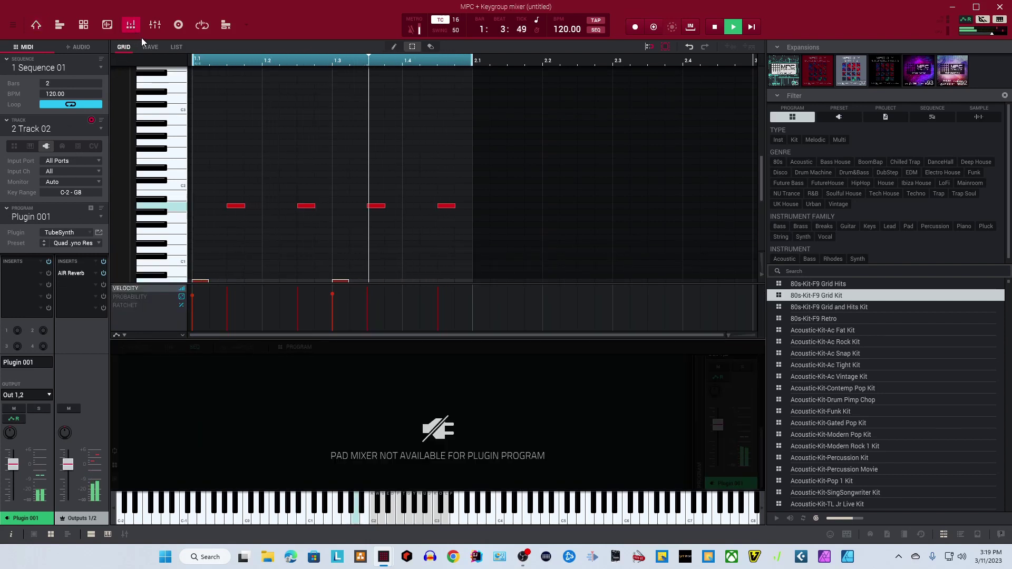
Lower the 80s kit channel fader to about -9 dB and leave the AIR Reverb insert bypassed
left_click(153, 28)
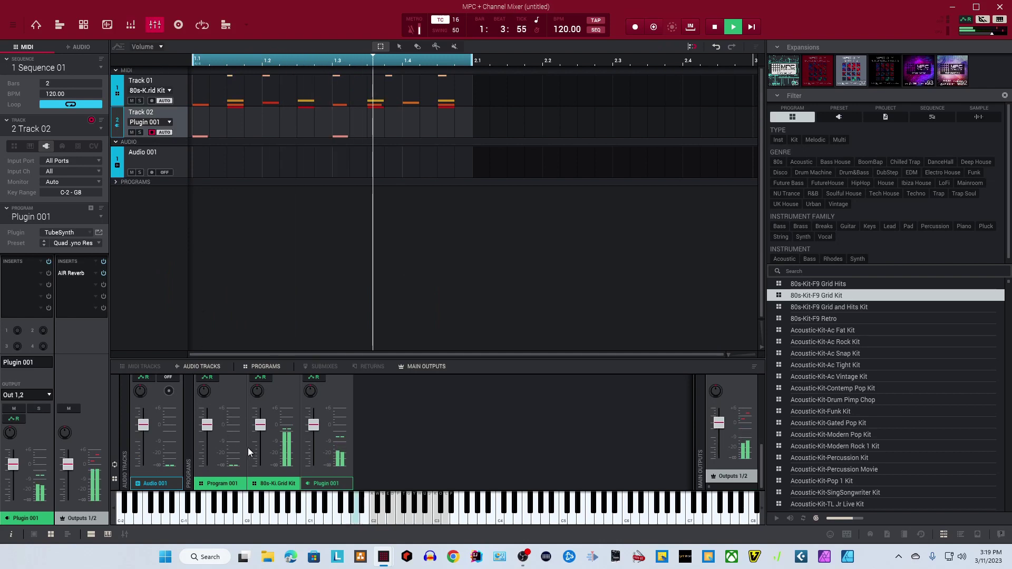
left_click_drag(260, 425, 258, 454)
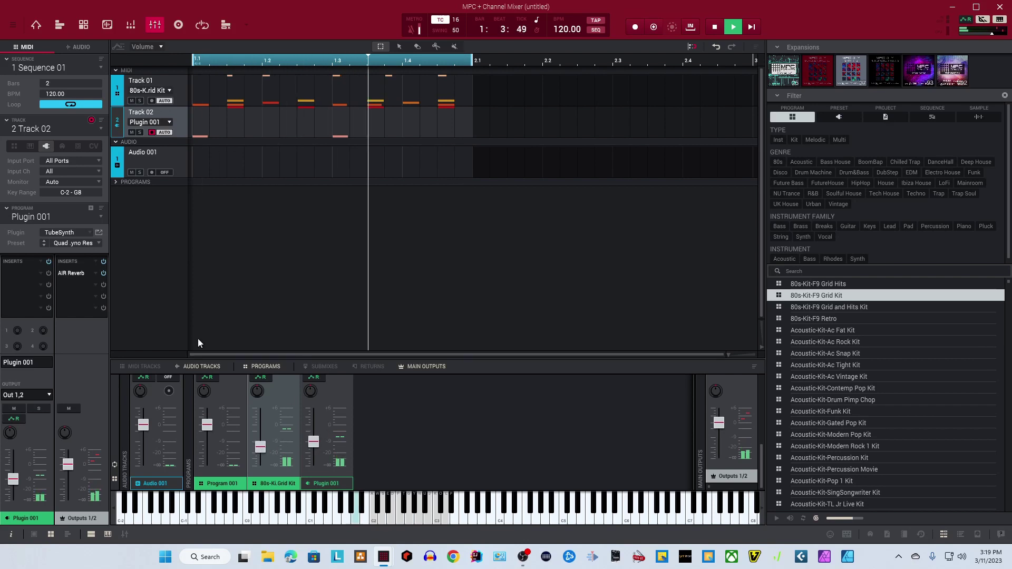
left_click(103, 273)
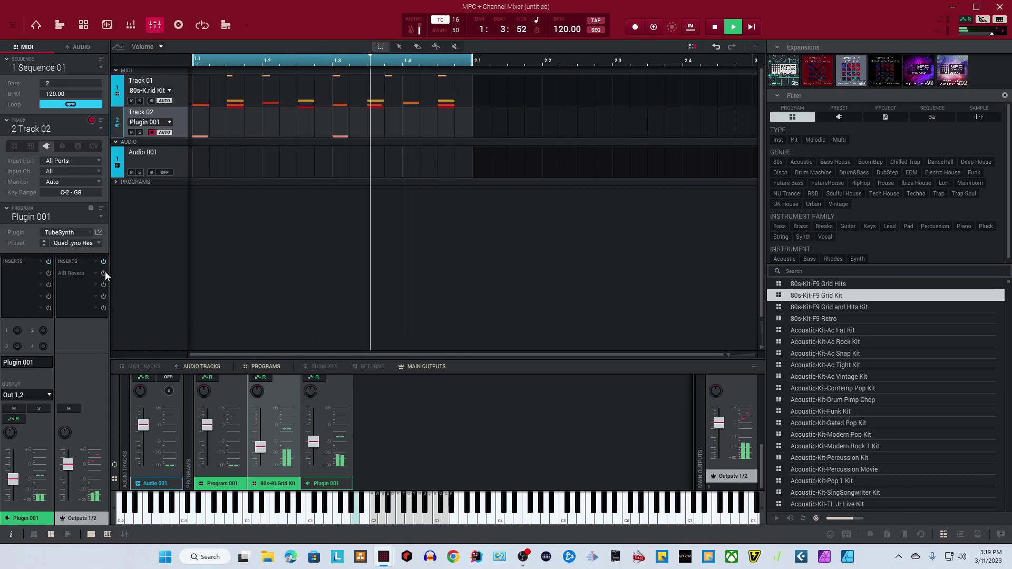
left_click(104, 273)
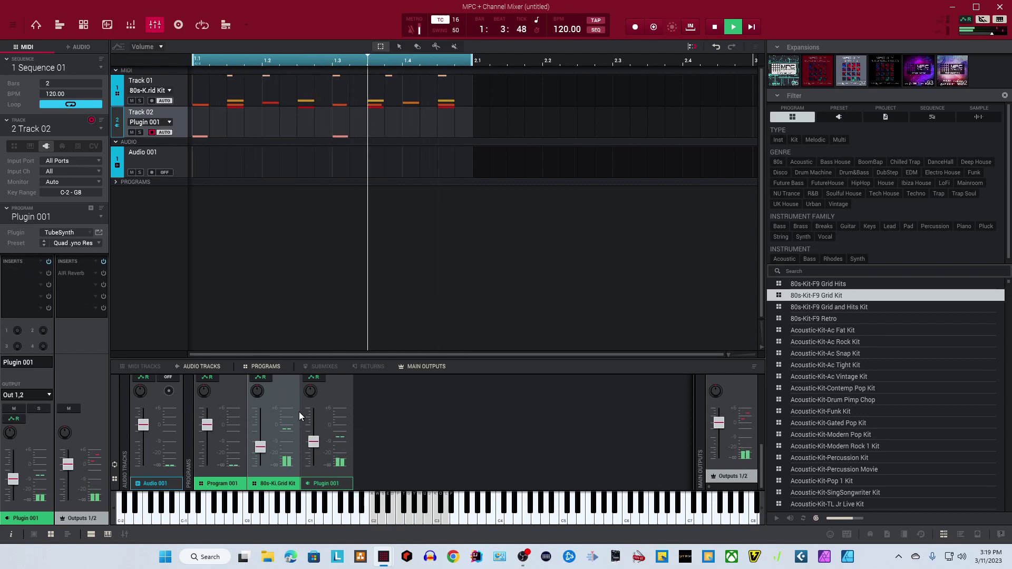
Insert Phaser 1 from Modulation > Akai Professional on the TubeSynth program
left_click(34, 273)
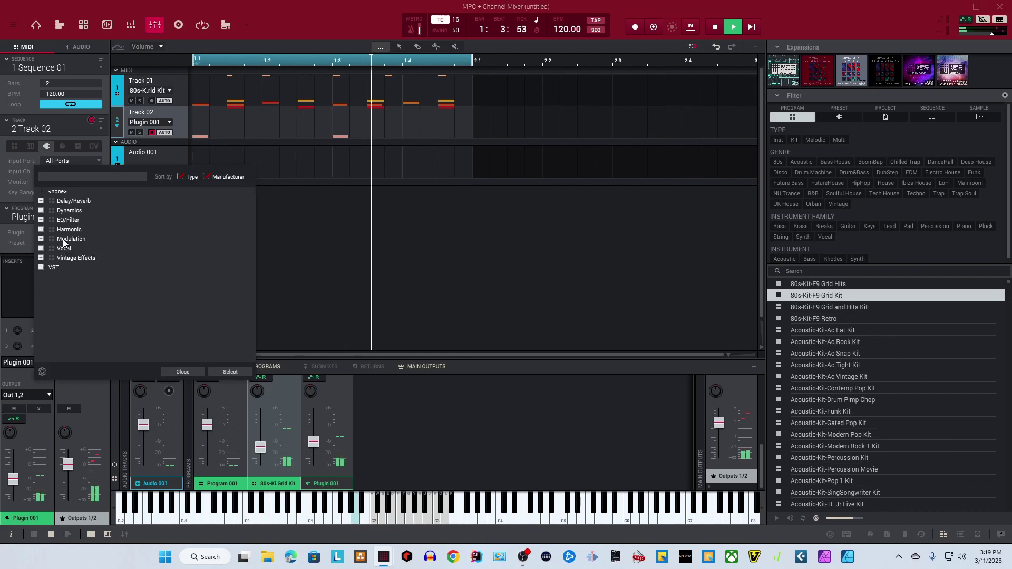
left_click(41, 239)
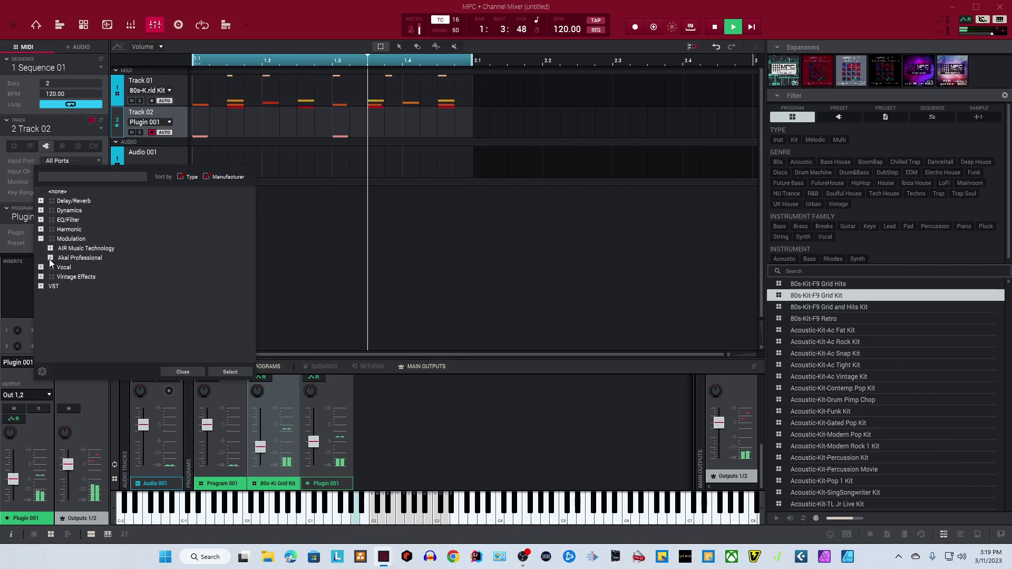
left_click(50, 258)
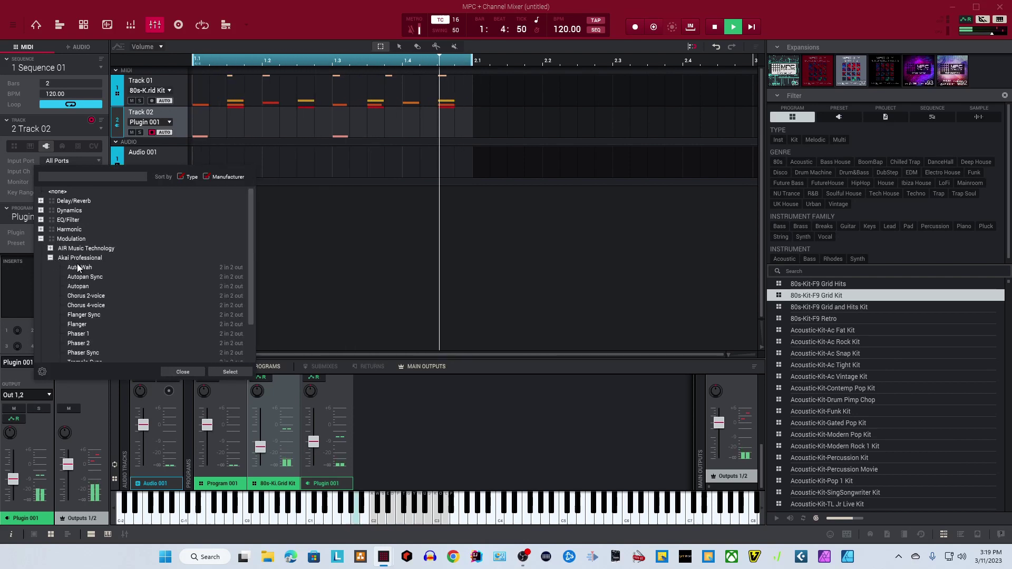
left_click(86, 335)
double_click(87, 335)
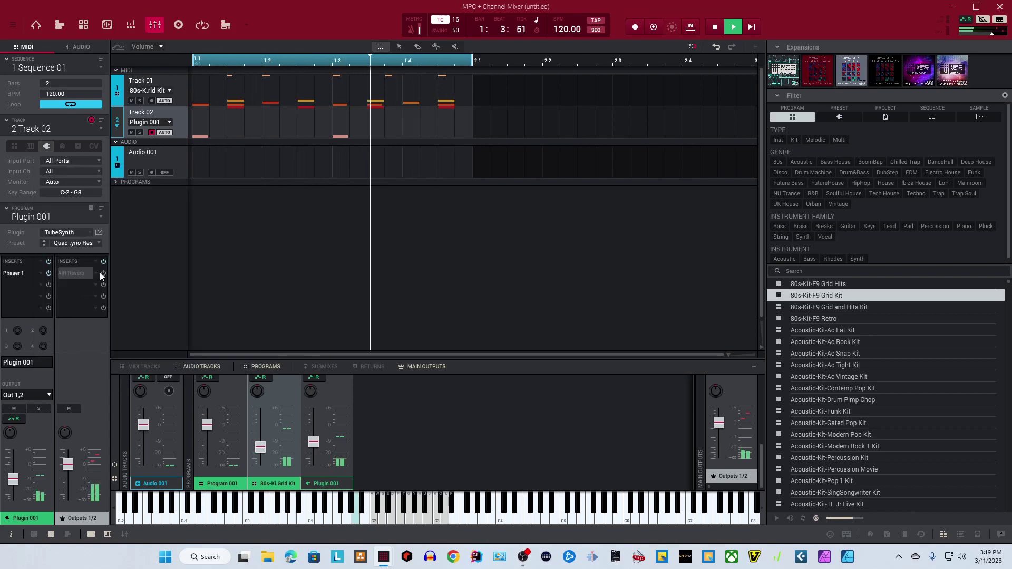
Turn the Phaser 1 Rate up to 100 in its controls window
left_click(24, 273)
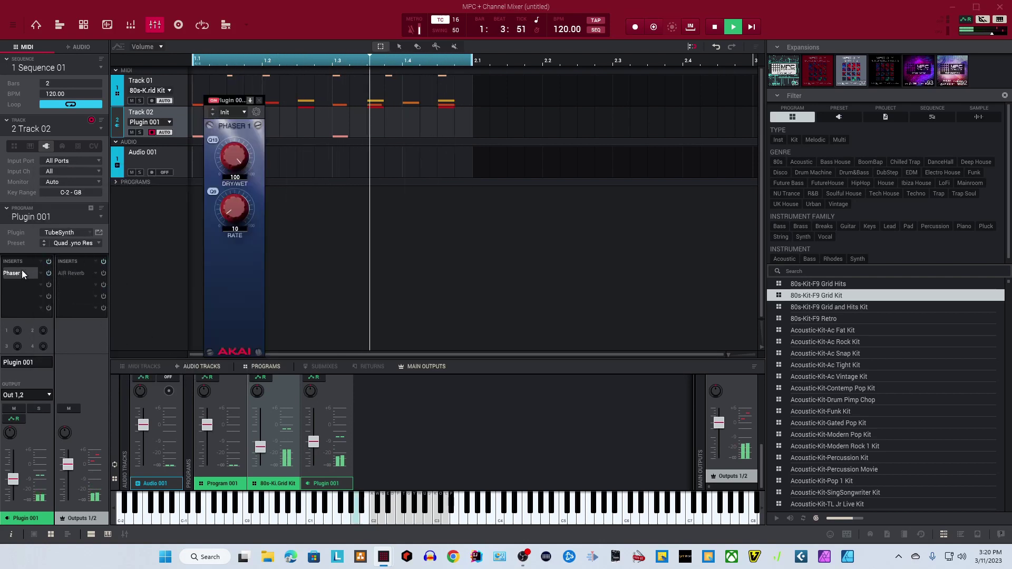
left_click_drag(233, 208, 235, 160)
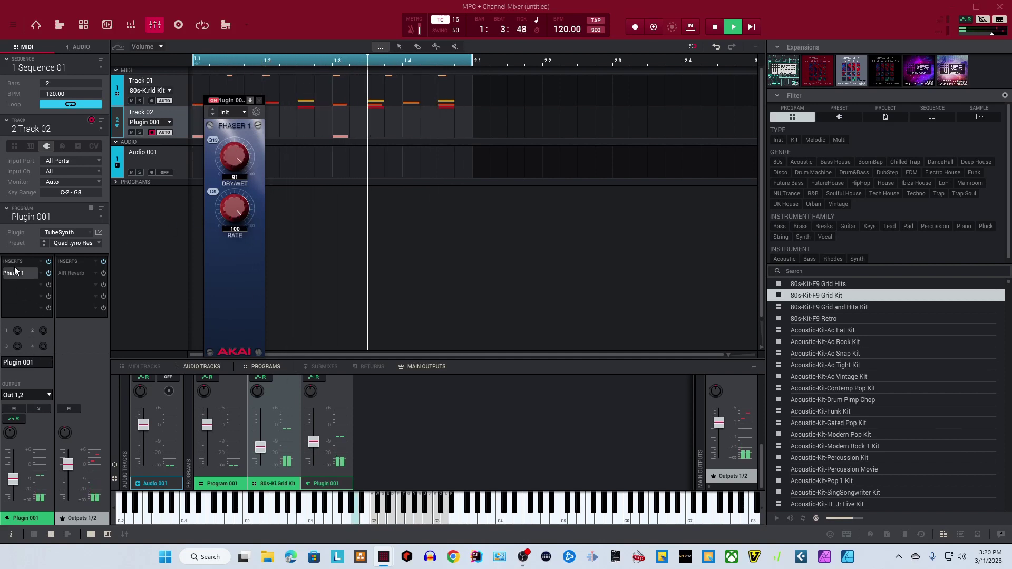
left_click(42, 274)
left_click(42, 274)
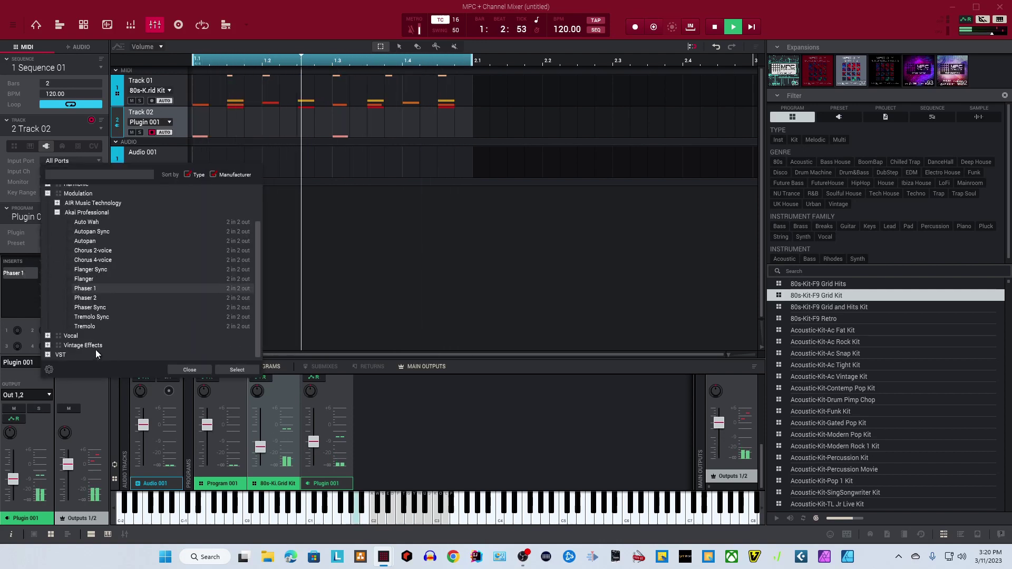
Replace the phaser insert on Plugin 001 with Phaser Sync, then with Tremolo Sync
left_click(100, 308)
double_click(100, 309)
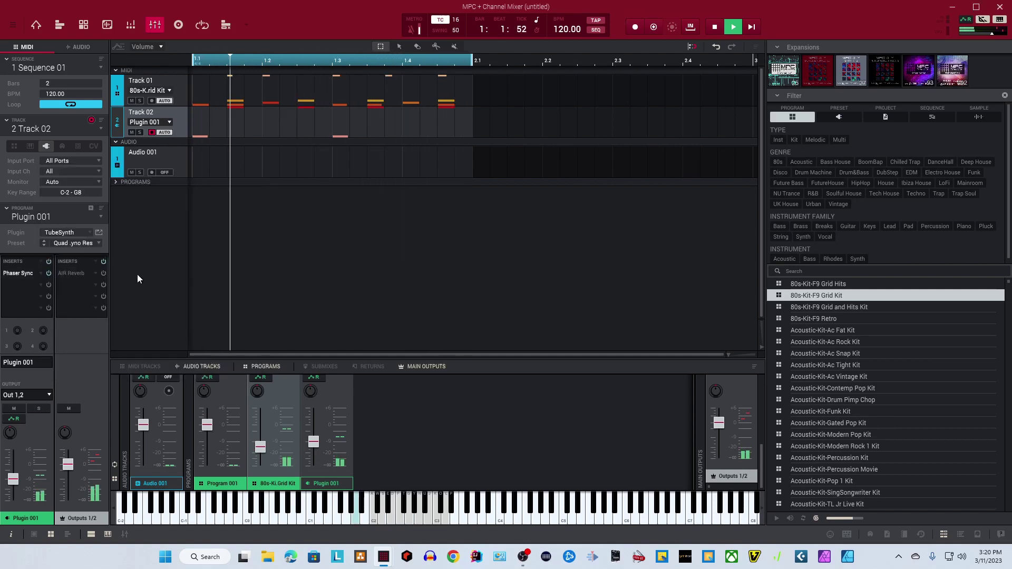
double_click(34, 274)
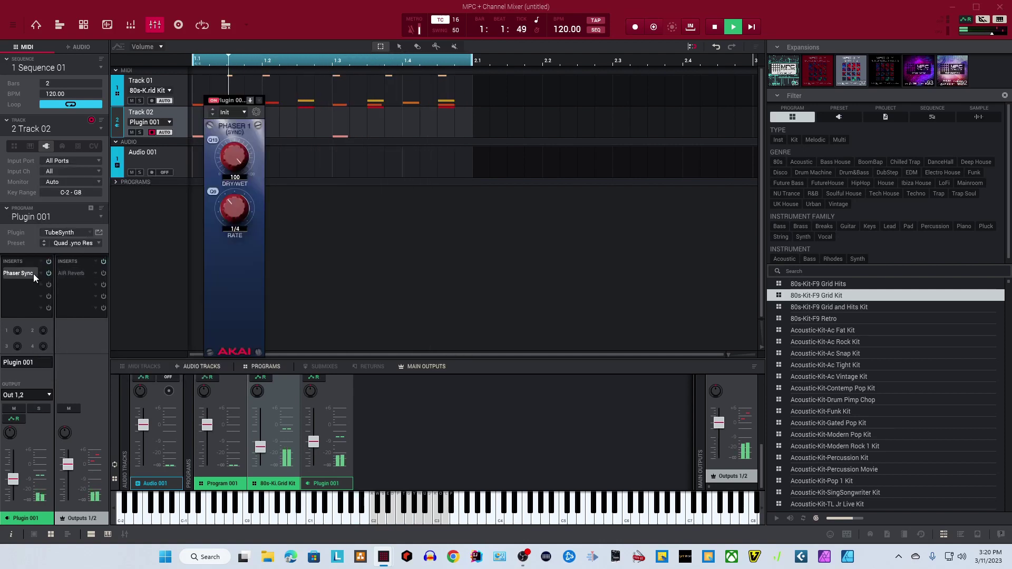
left_click(42, 273)
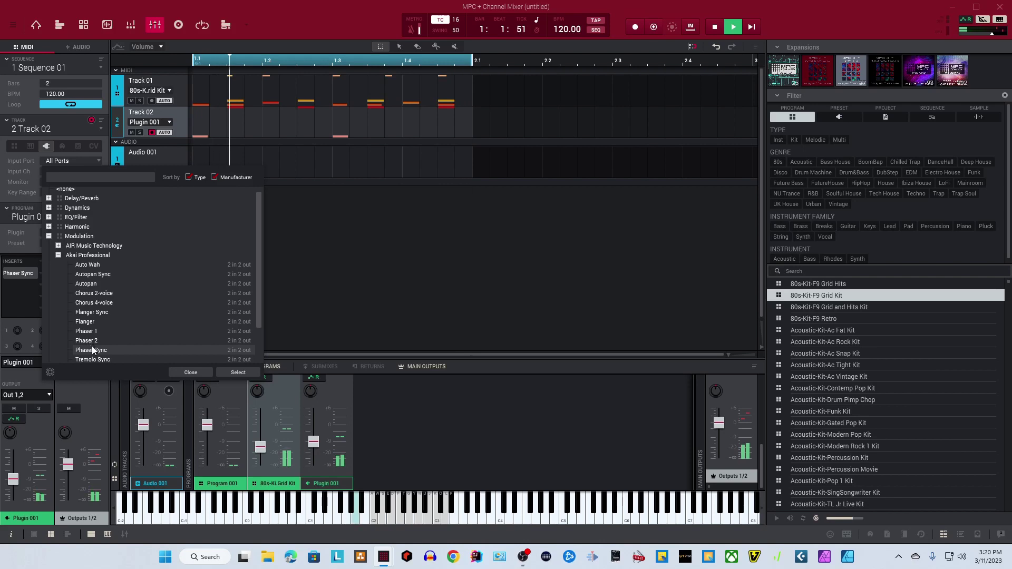
left_click(96, 319)
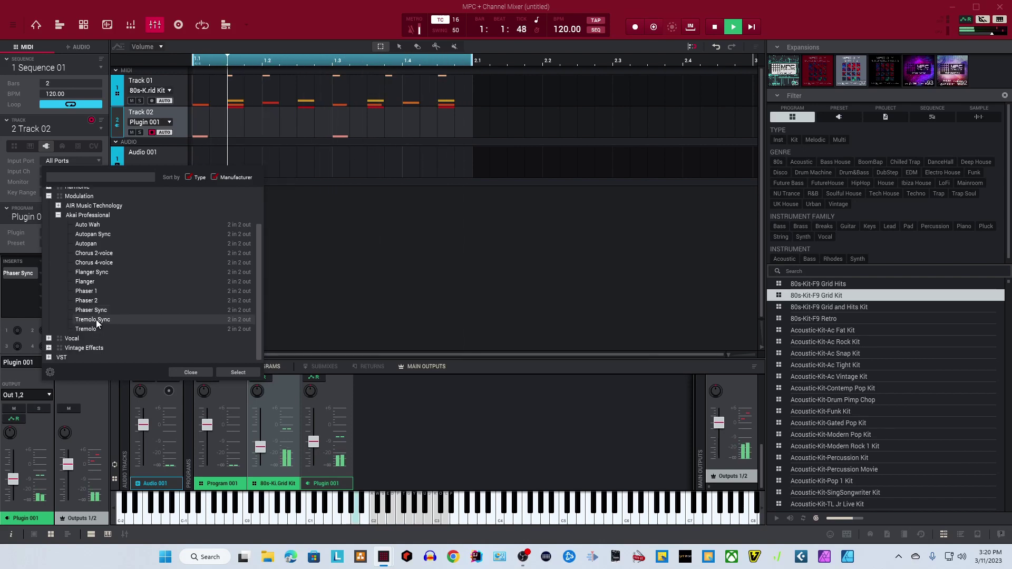
double_click(96, 319)
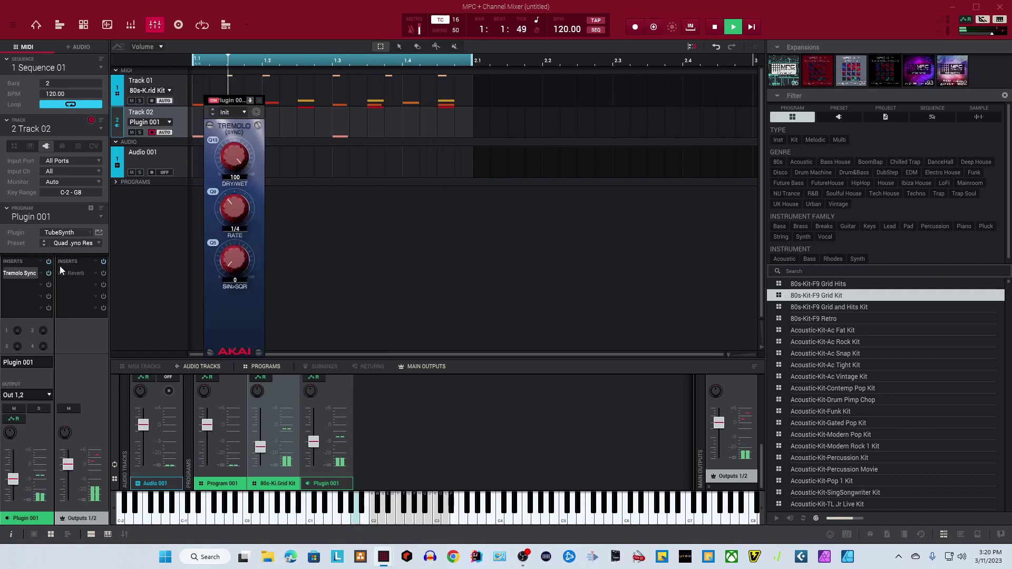
Set Tremolo Sync to a square-leaning wave (94), Dry/Wet 73 and Rate 1/8., then toggle its bypass
left_click_drag(236, 262, 258, 213)
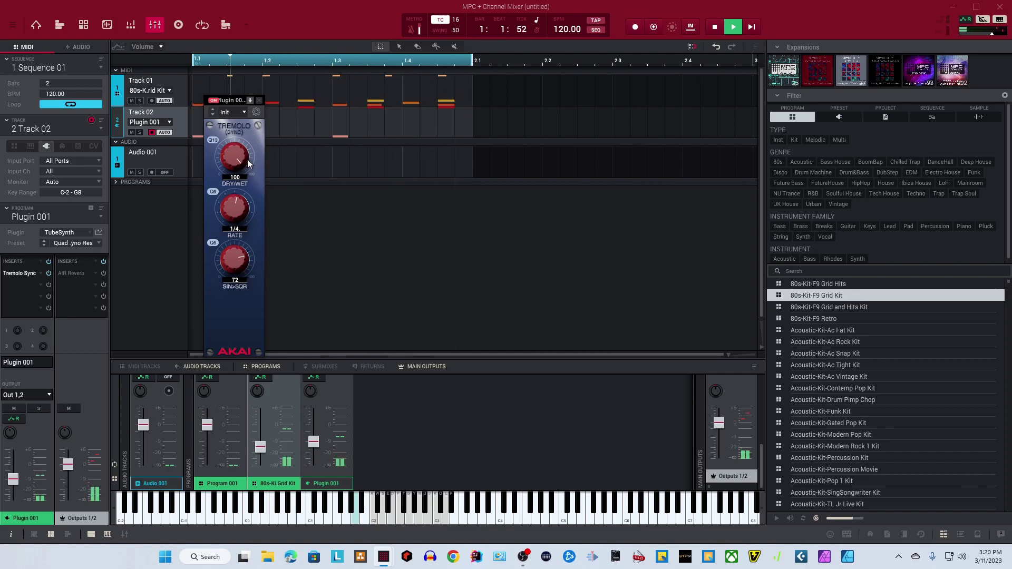
left_click_drag(236, 161, 236, 172)
left_click_drag(228, 201, 230, 199)
left_click_drag(240, 284, 249, 250)
left_click(48, 273)
left_click(49, 273)
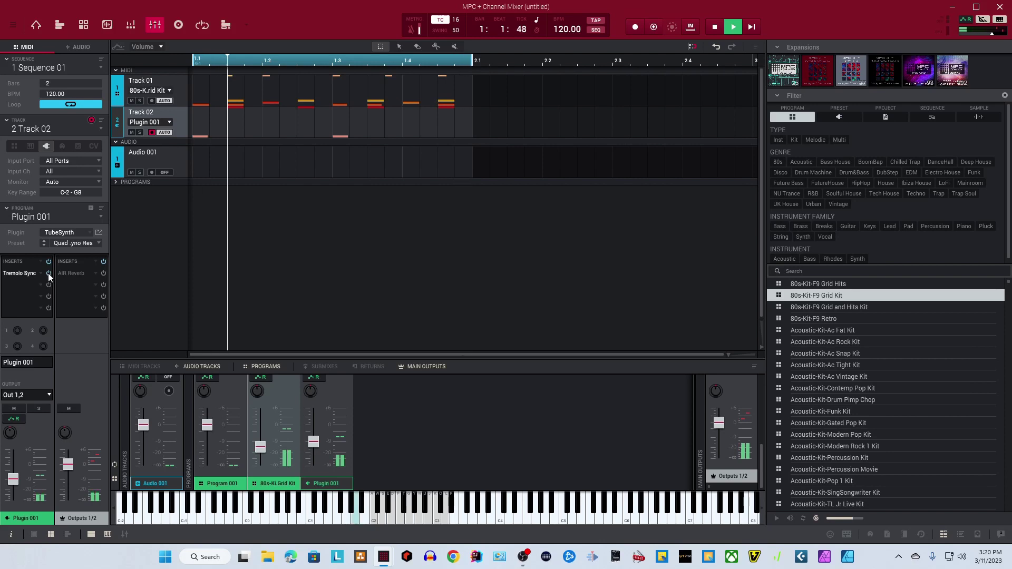
Bypass the Tremolo Sync insert again and bring up the effects list for the empty second insert
left_click(48, 273)
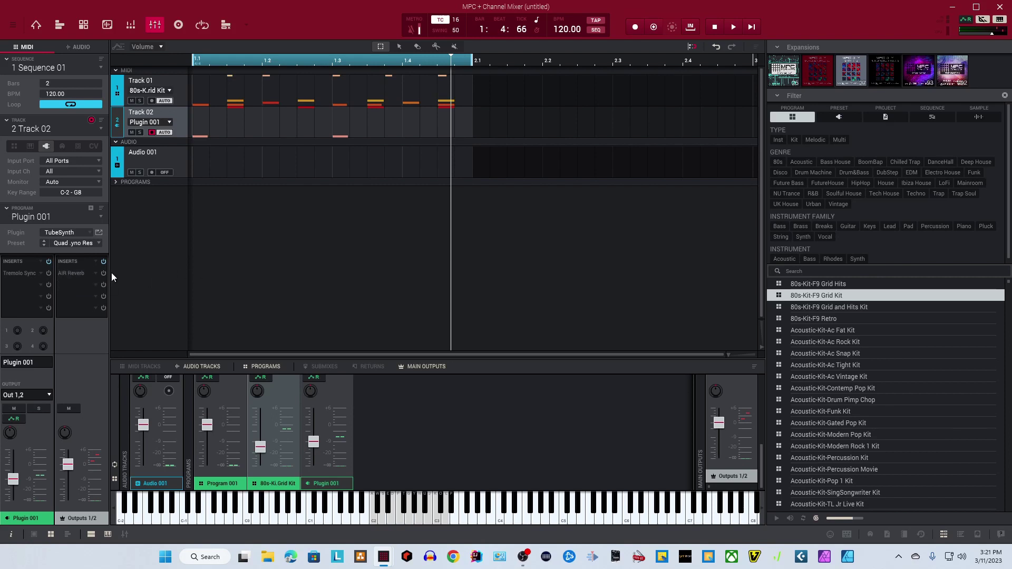
left_click(73, 285)
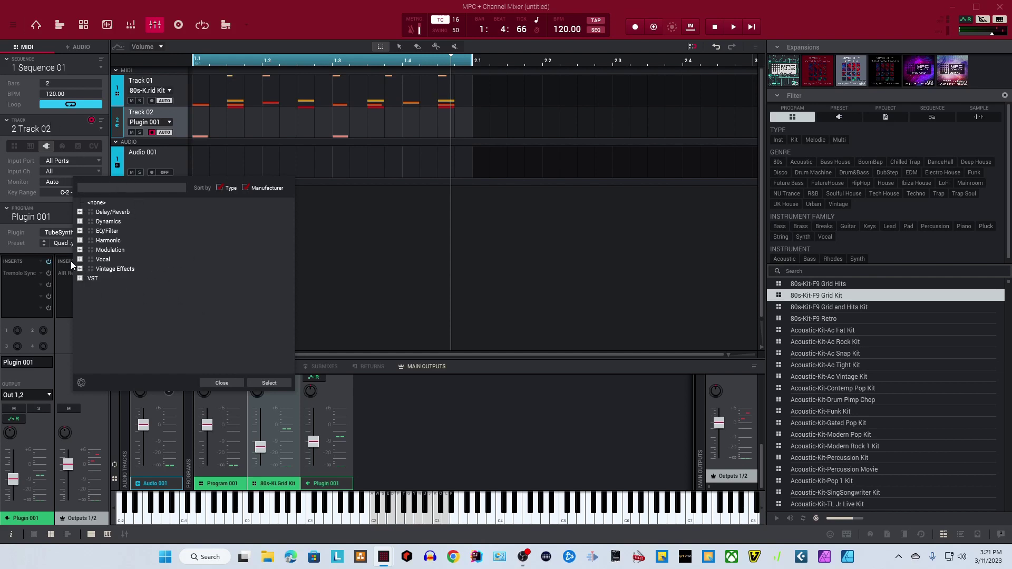
Load Akai Professional's Flex Beat VST into the second Outputs 1/2 insert and open its window
left_click(80, 278)
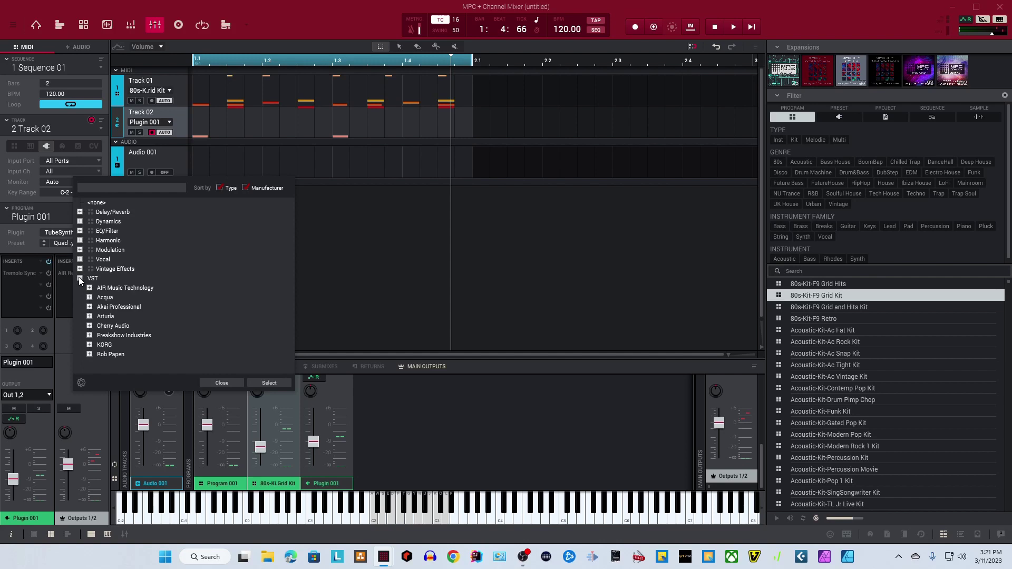
left_click(89, 306)
double_click(120, 316)
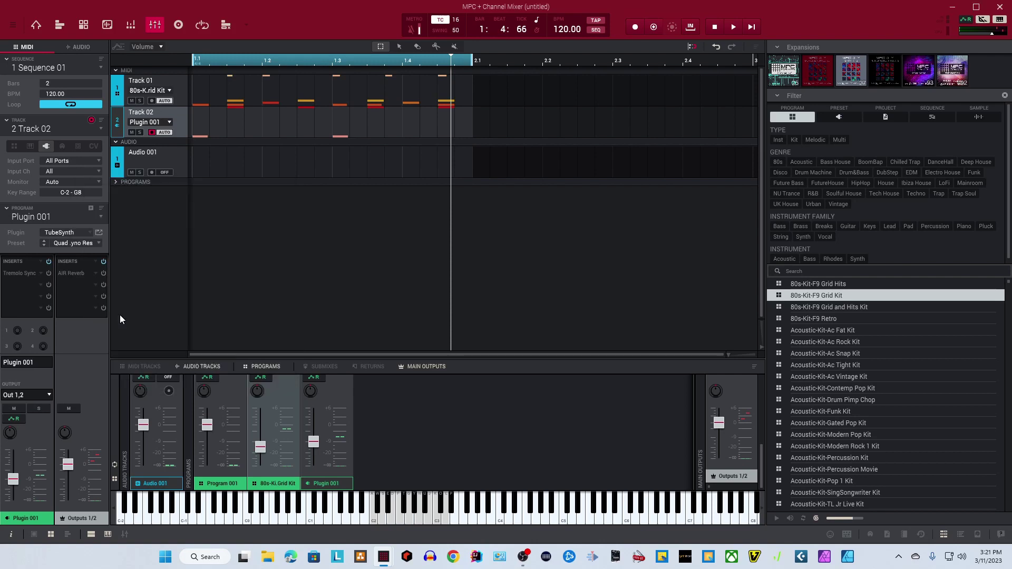
left_click(74, 286)
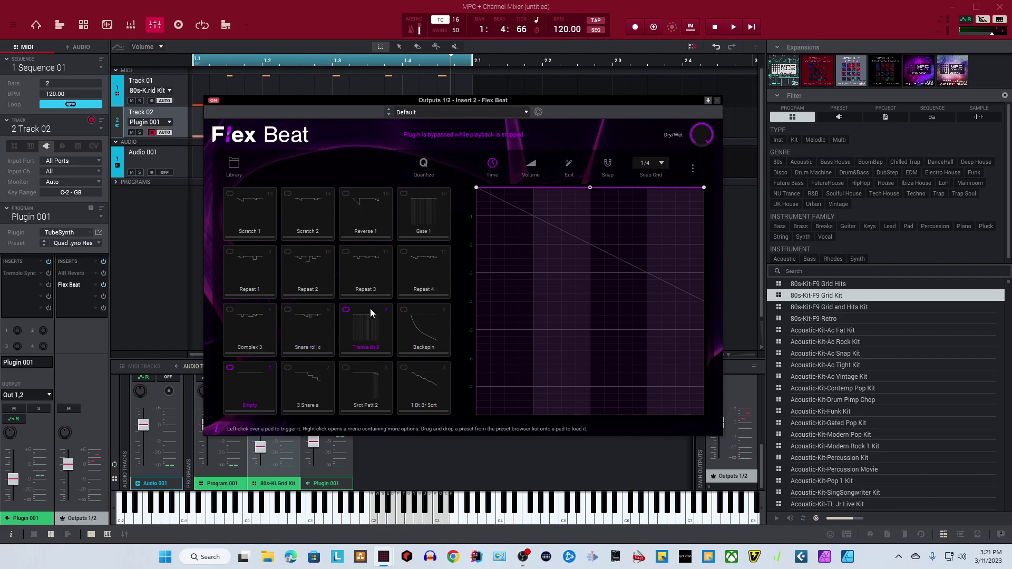
Start playback and fire Repeat 3, Repeat 2, Repeat 4, Snare roll c, Repeat 1 and 3 Snare a pads
key("space")
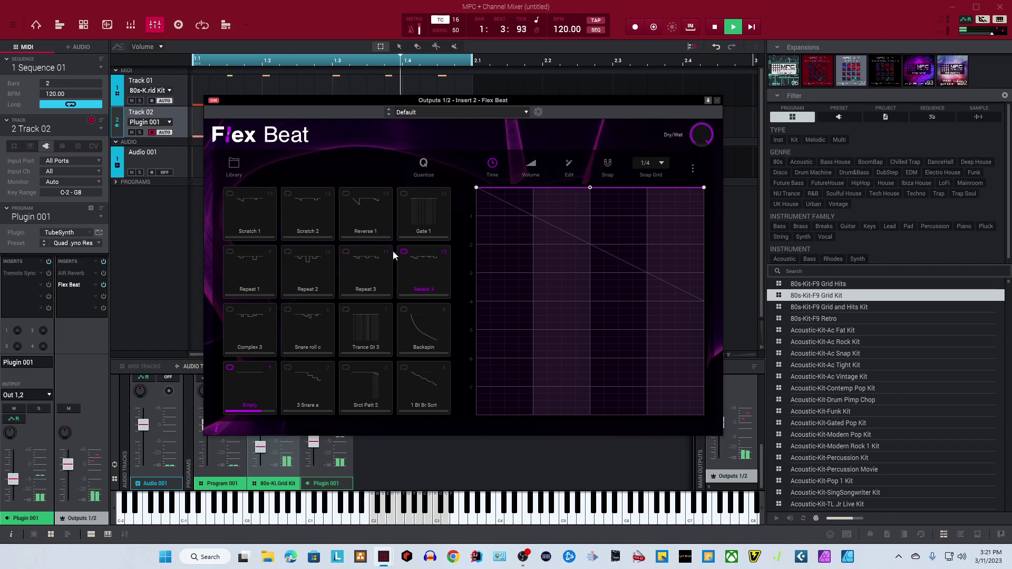
left_click(375, 259)
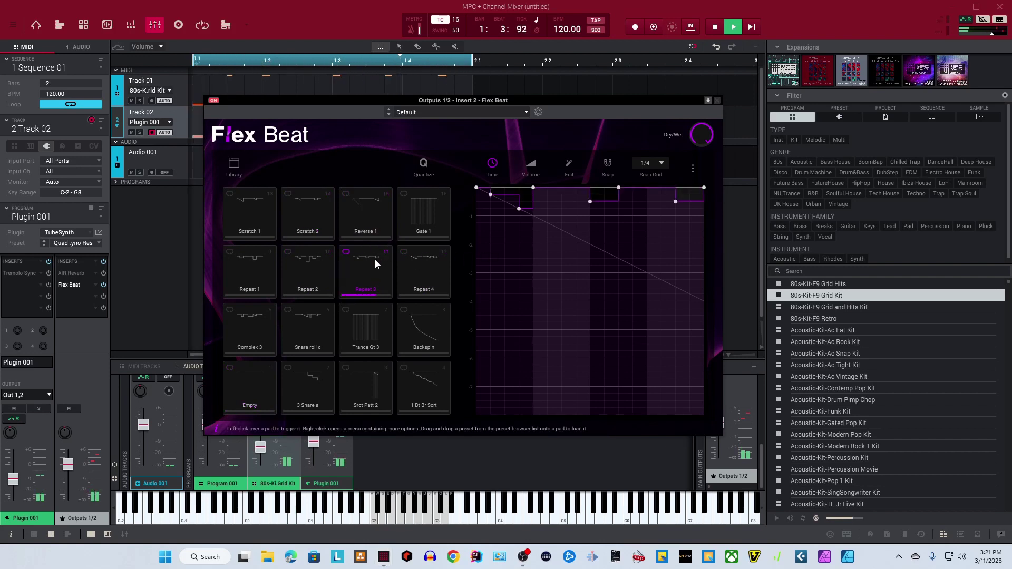
left_click(313, 269)
left_click(419, 264)
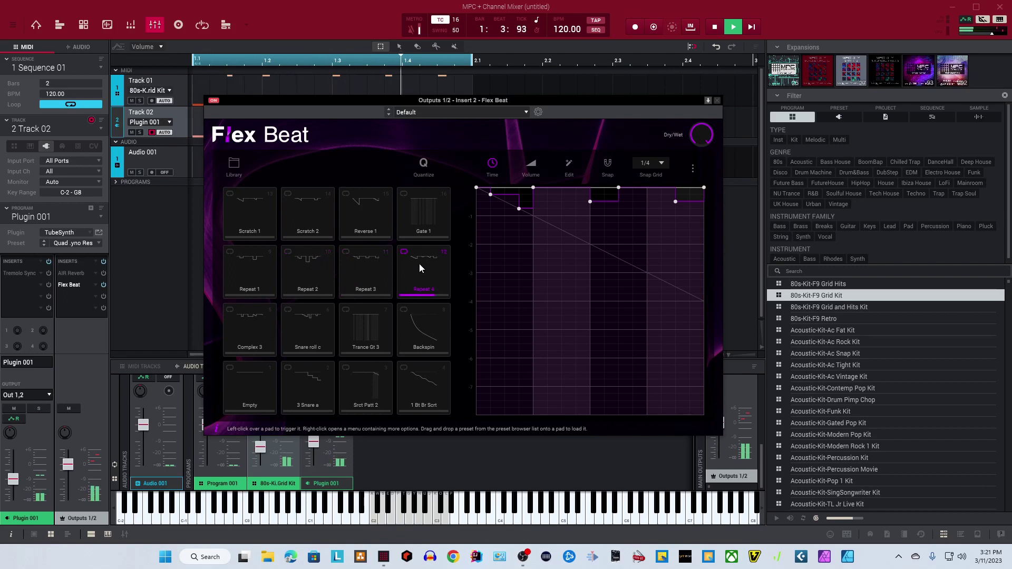
left_click(304, 325)
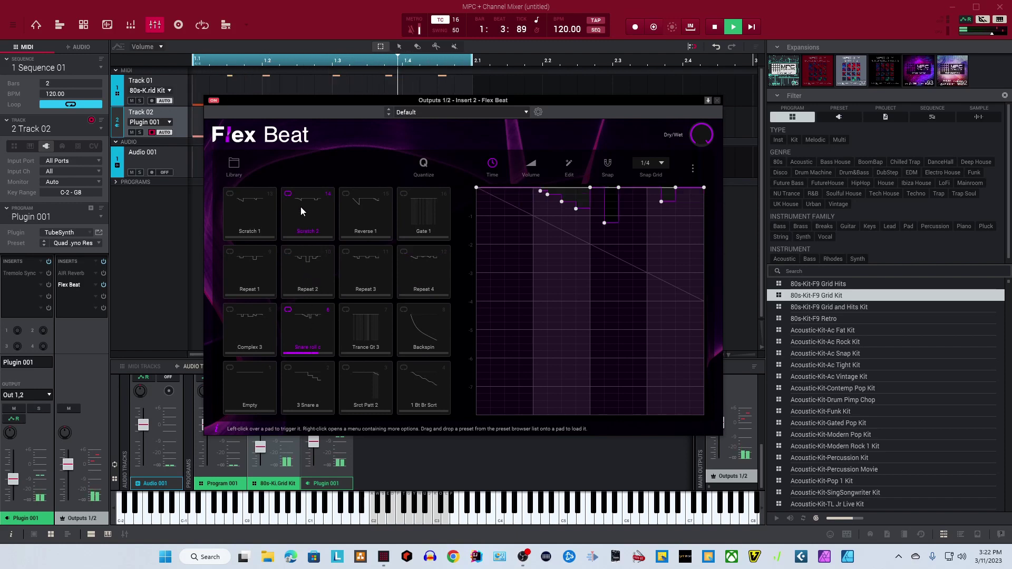
left_click(256, 277)
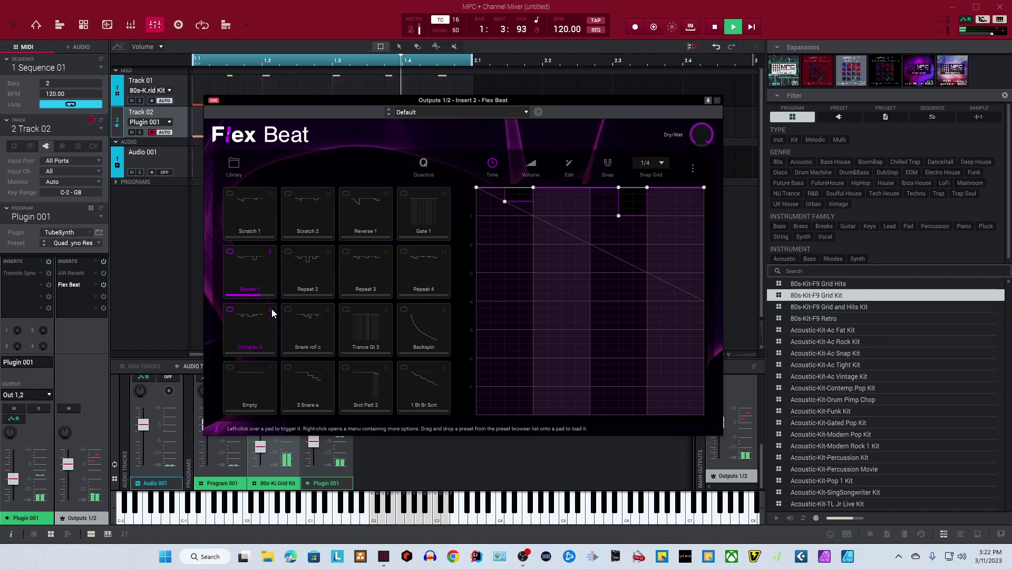
left_click(257, 382)
left_click(296, 386)
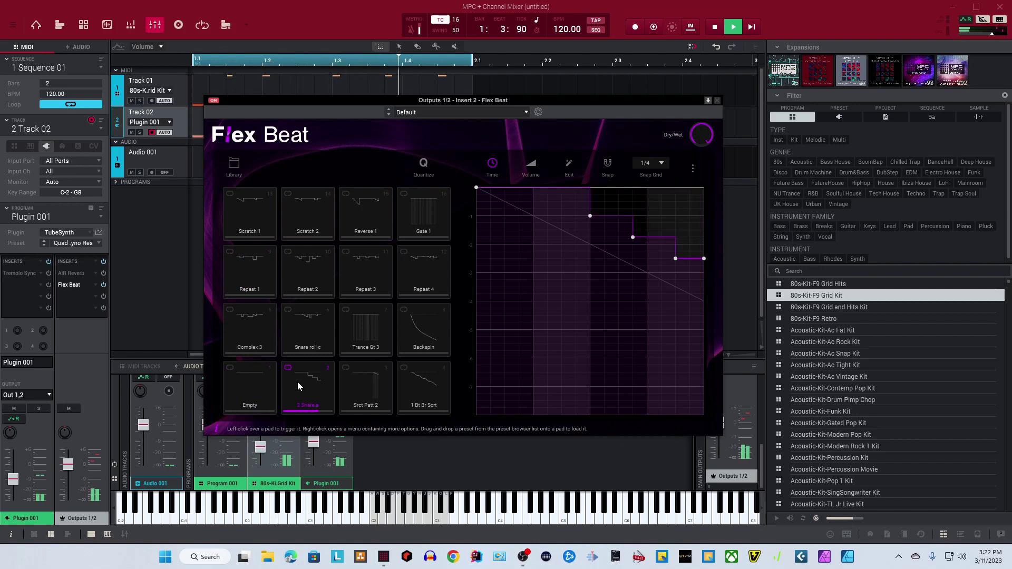
Perform Gate 1, Backspin, 1 Bt Br Scrt, Repeat 2 and Empty pads, ending on Gate 1
left_click(432, 203)
left_click(414, 341)
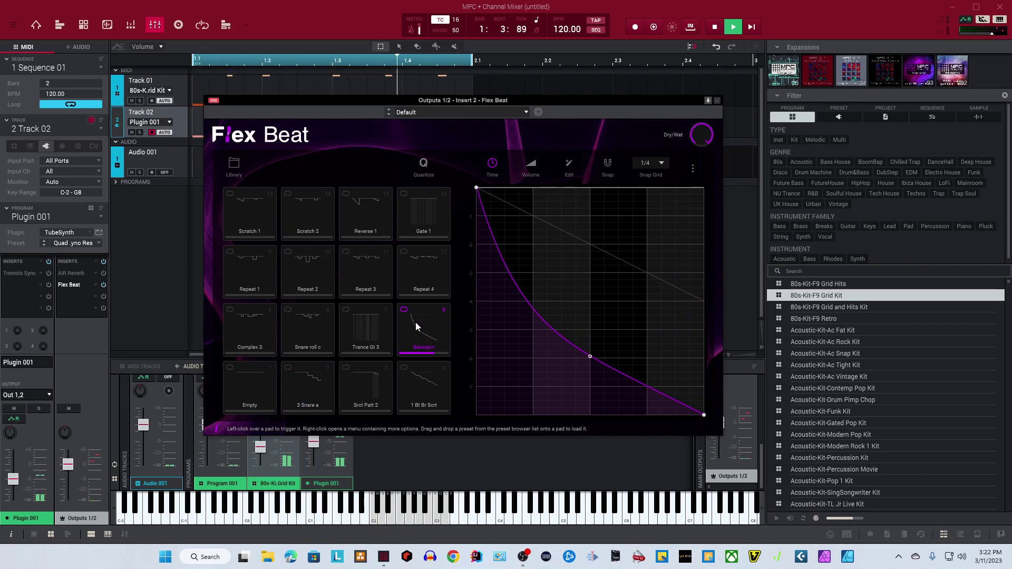
left_click(422, 383)
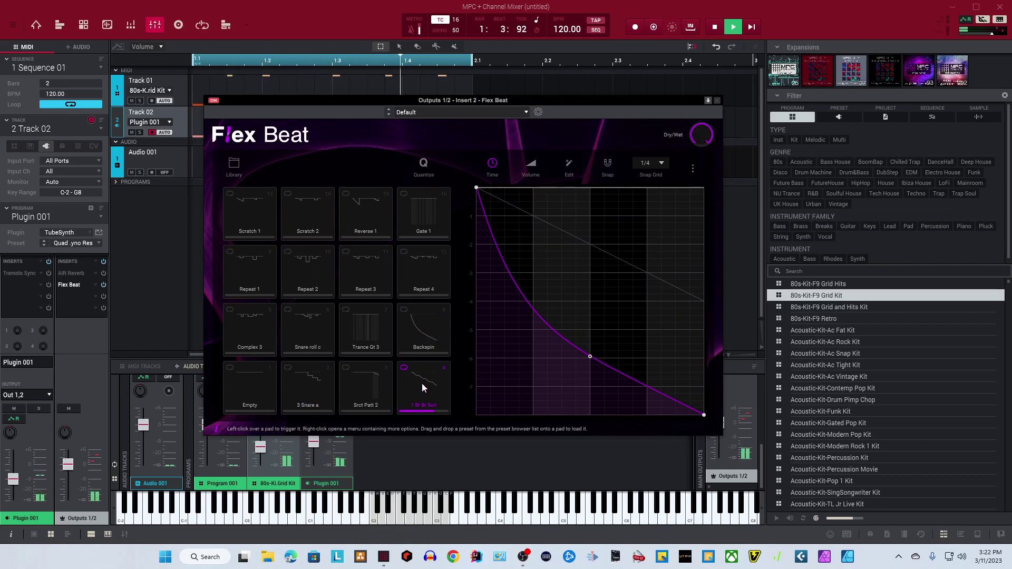
left_click(309, 255)
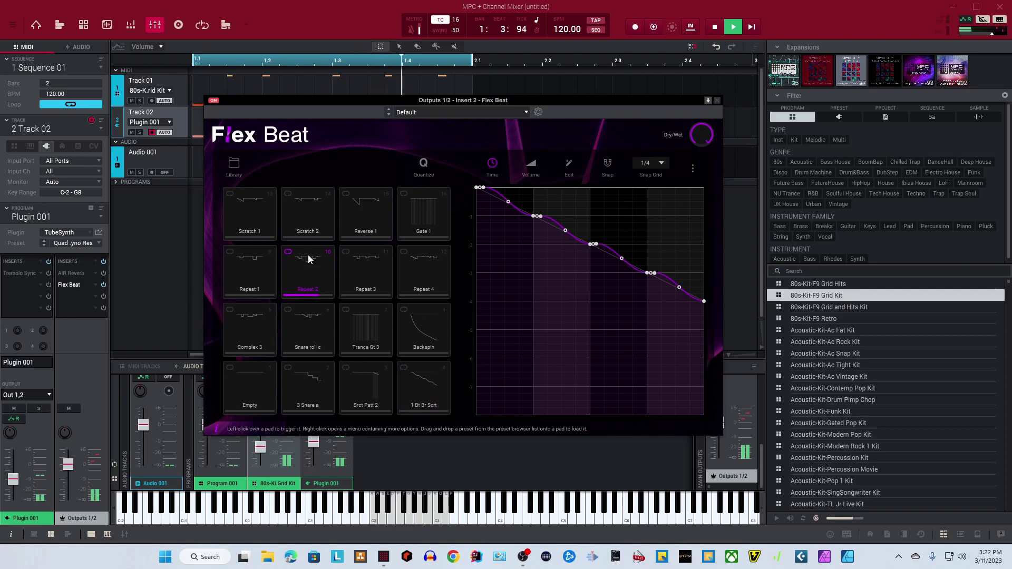
left_click(421, 374)
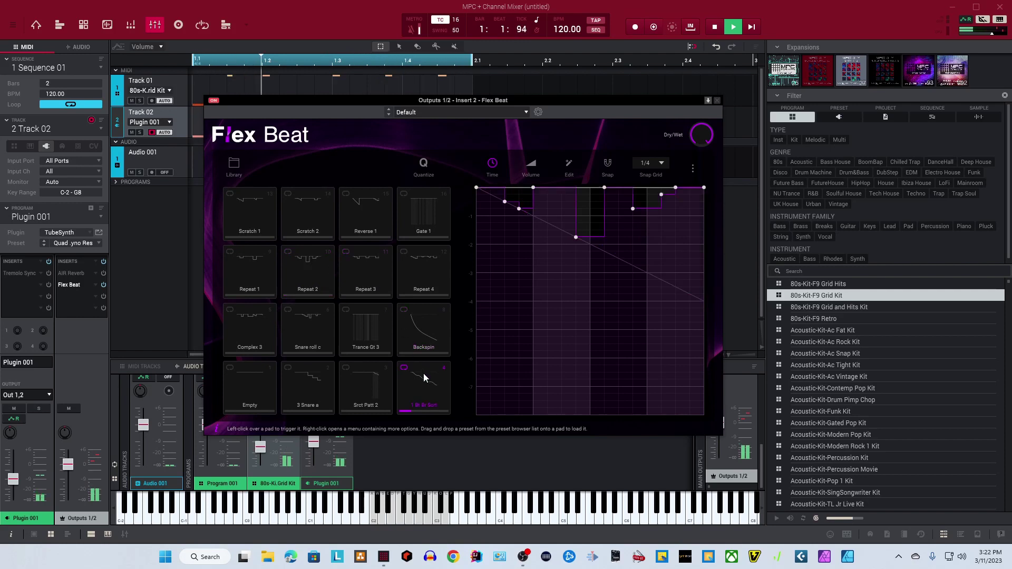
left_click(259, 382)
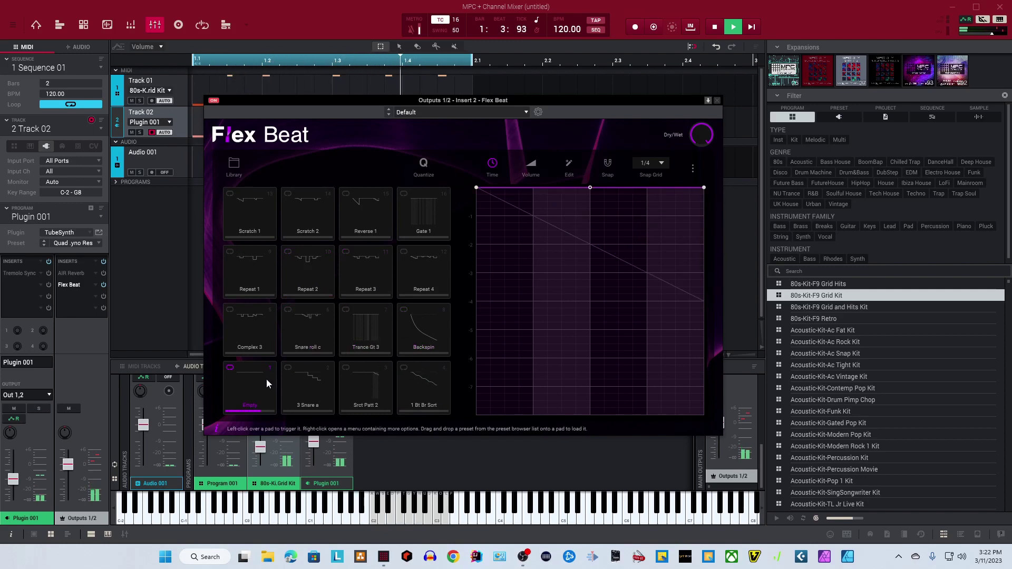
left_click(433, 313)
left_click(425, 204)
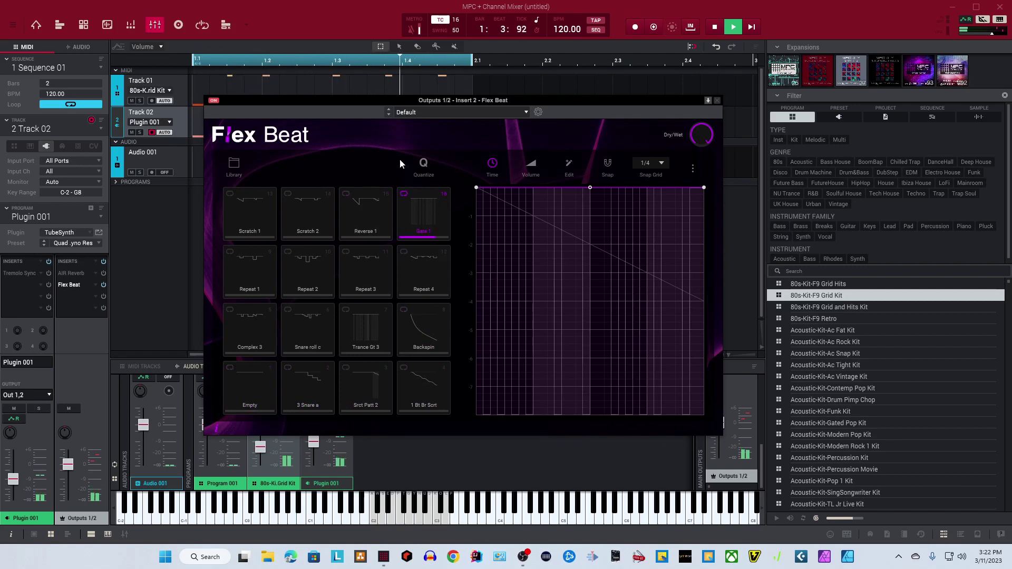
left_click(421, 111)
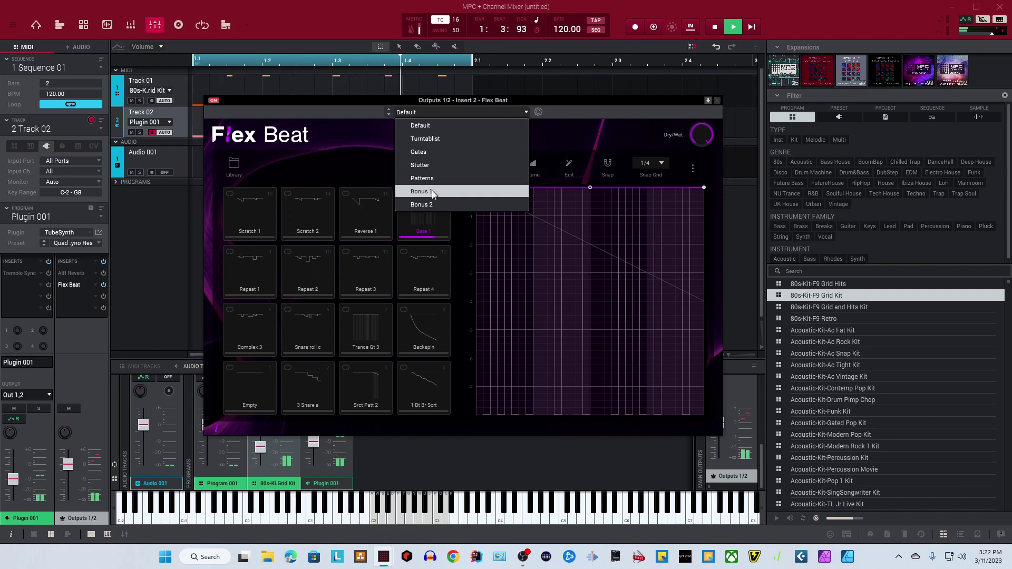
Load the Bonus 1 pad bank and trigger 1/4 Pitch Dwn, Vinyl Stop, 1/4 Jumps and 1/4 Pitch Up
left_click(431, 191)
left_click(408, 113)
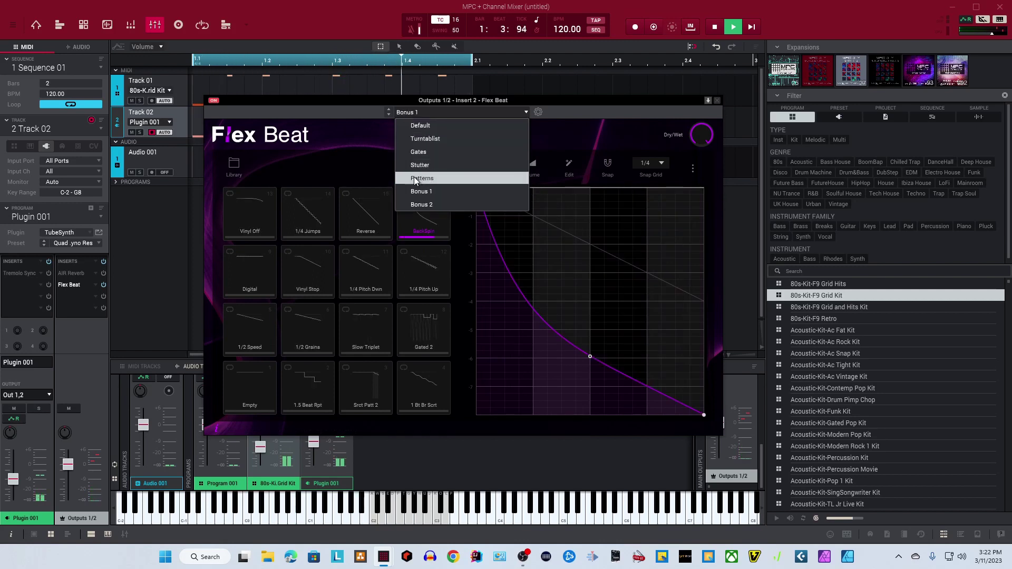
left_click(345, 251)
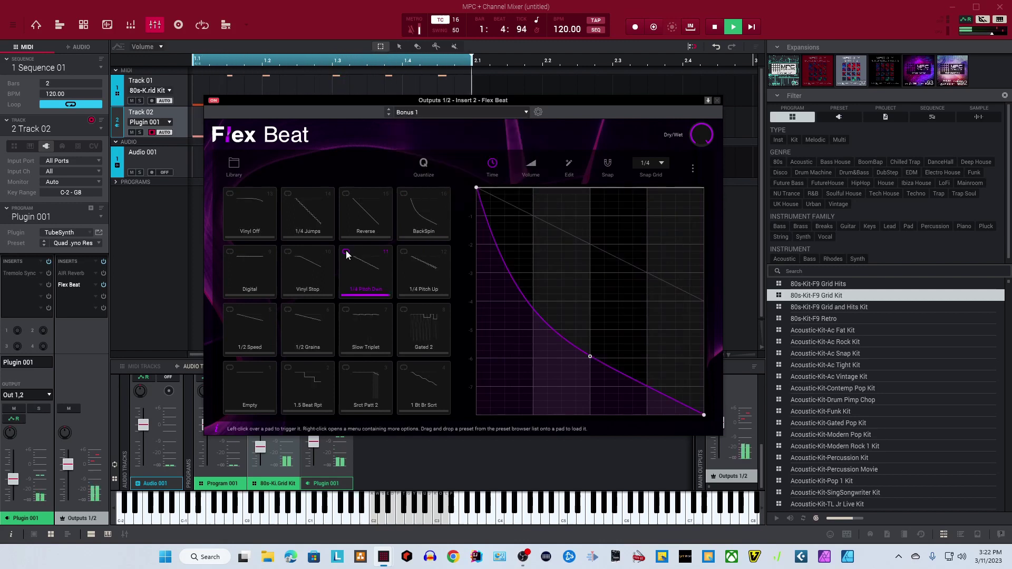
left_click(311, 282)
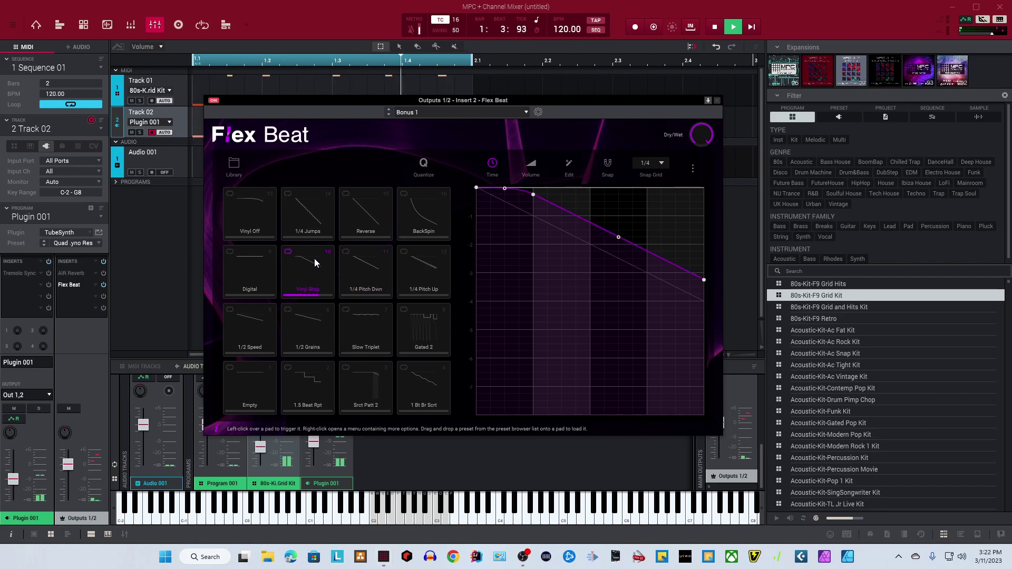
left_click(309, 214)
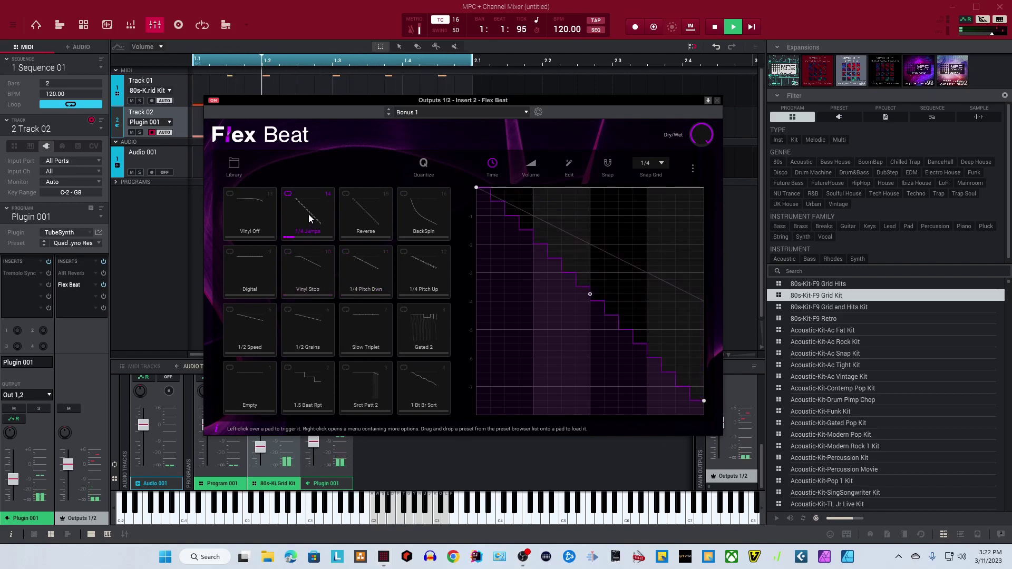
left_click(413, 282)
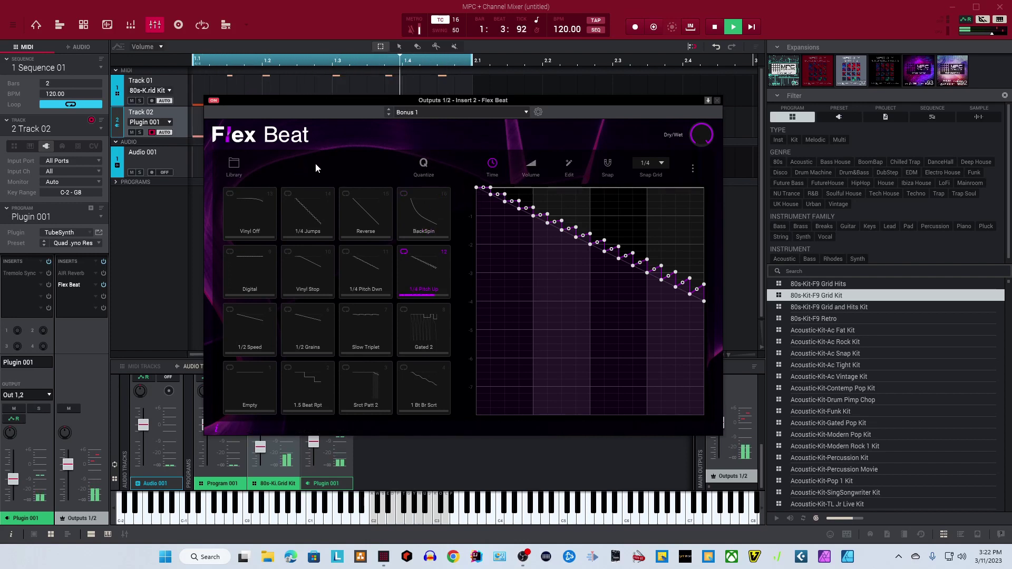
Stop playback, close Flex Beat, and set the AIR Reverb slot on Outputs 1/2 to <none>
left_click(712, 29)
left_click(714, 29)
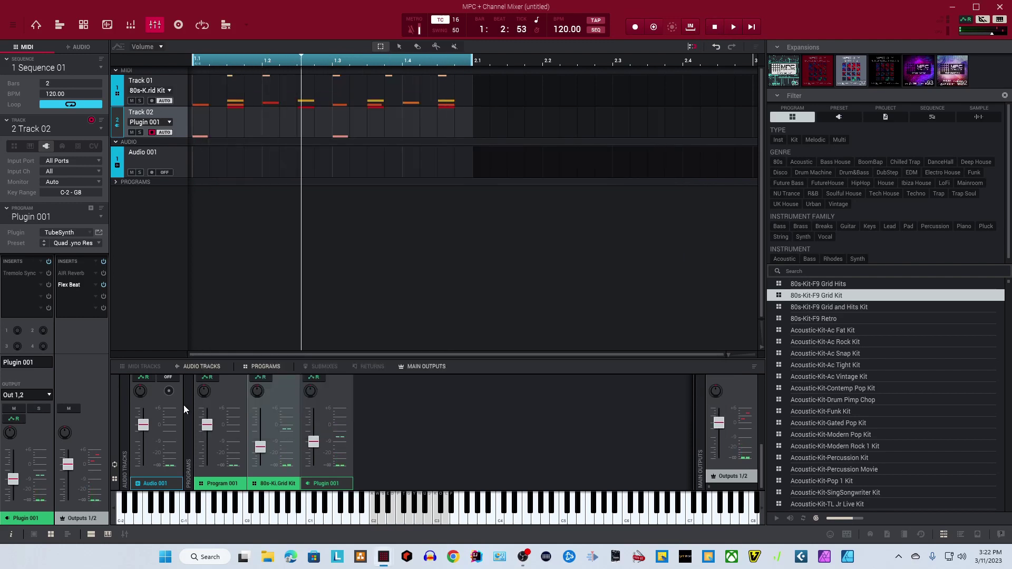
double_click(74, 272)
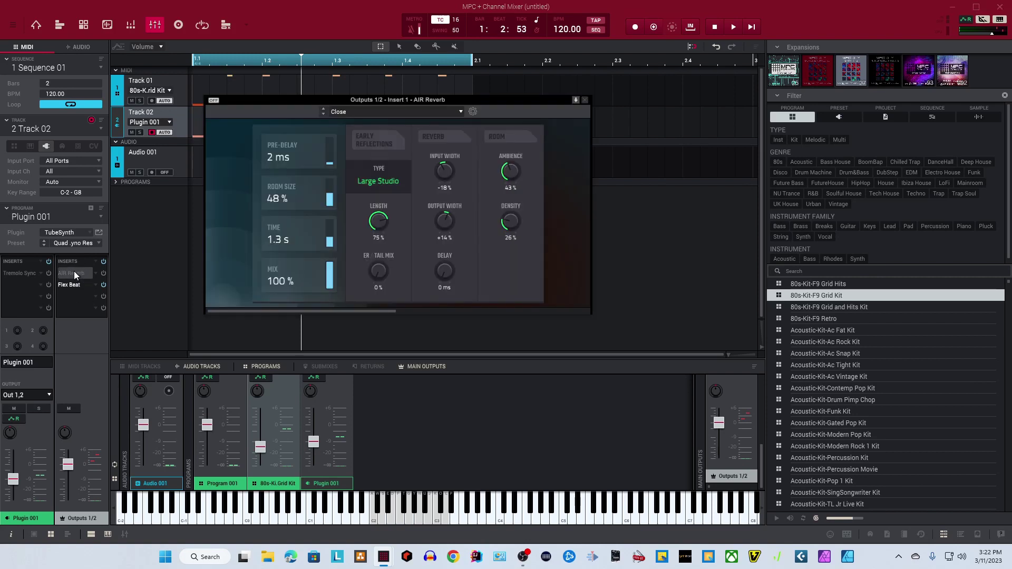
left_click(96, 270)
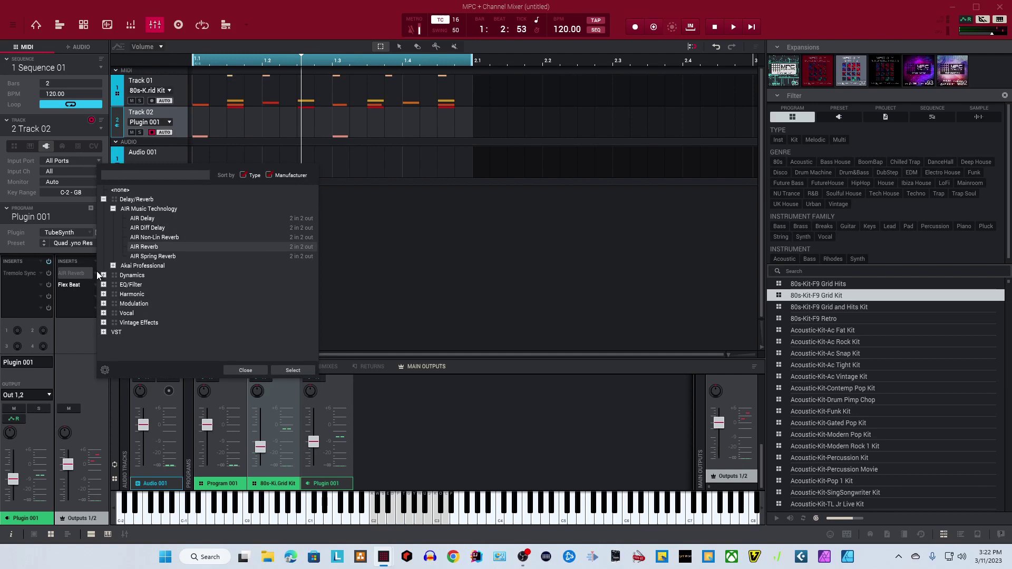
double_click(121, 190)
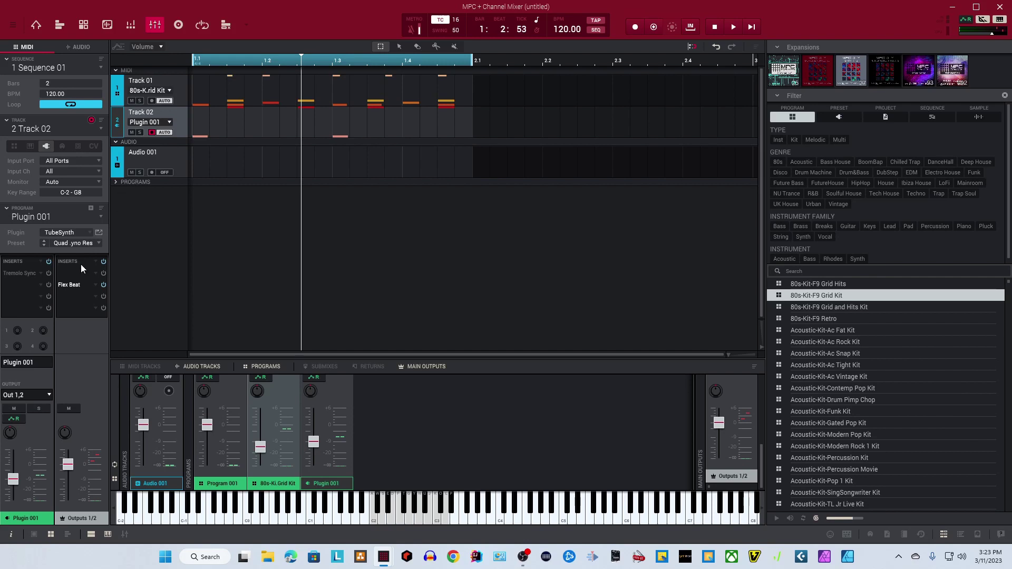
left_click(75, 296)
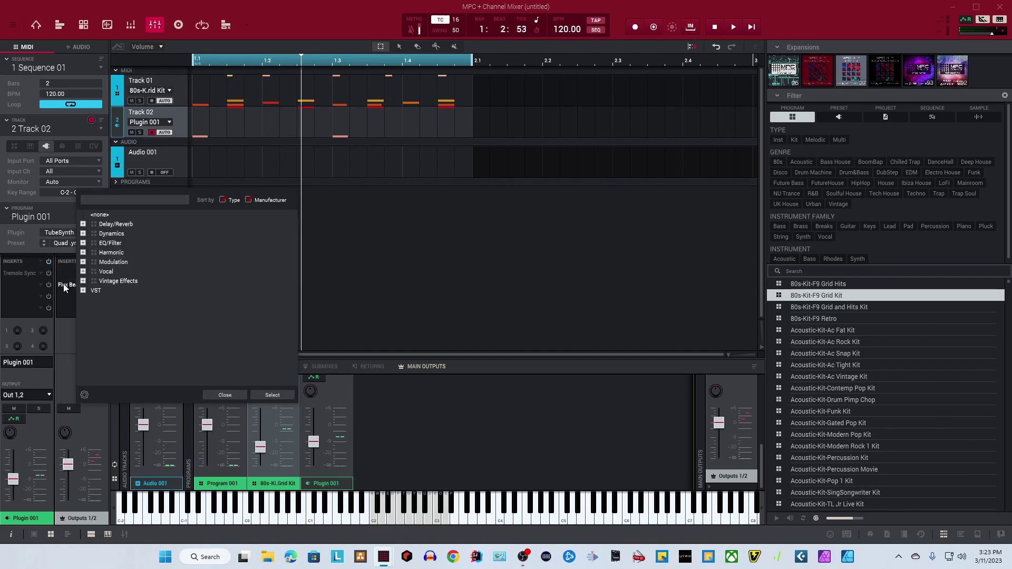
left_click(217, 393)
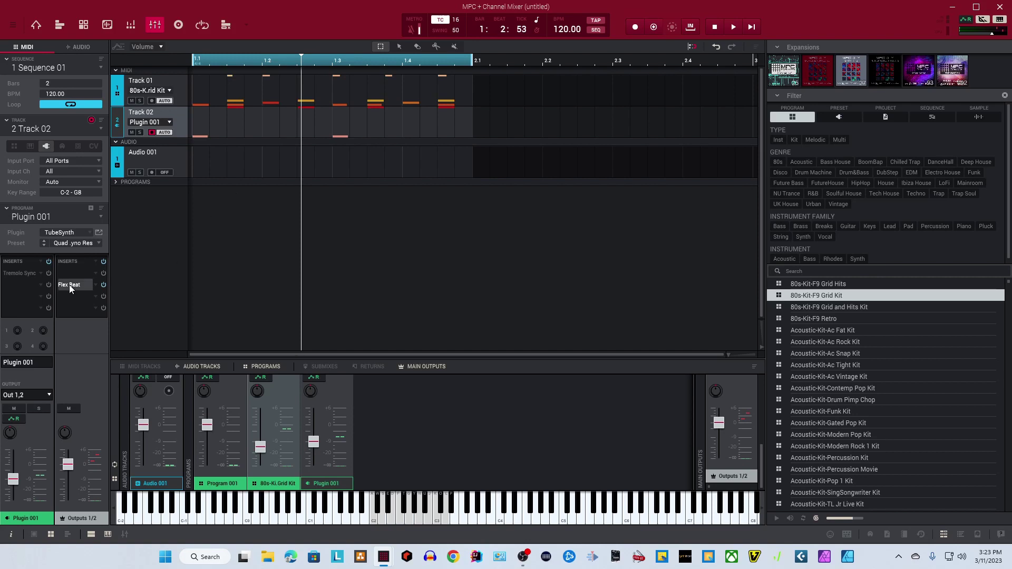
Move Flex Beat from Outputs 1/2 onto Track 01's 80s drum kit program after AIR Maximizer
left_click_drag(71, 265, 71, 272)
left_click(47, 129)
left_click(46, 140)
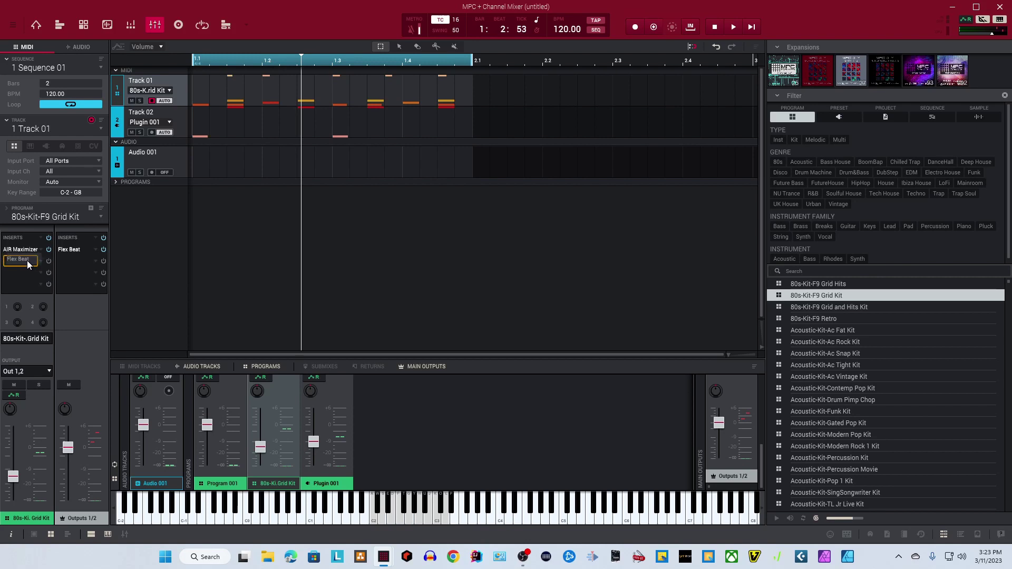
left_click_drag(27, 260, 27, 261)
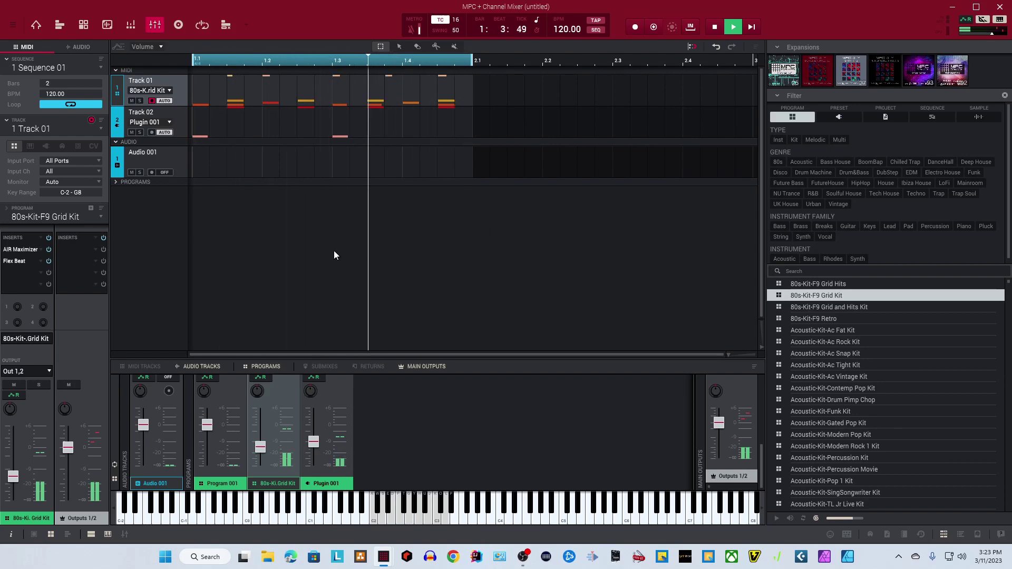
Open Flex Beat on the drum kit and trigger the 1/2 Grains, 1/4 Pitch Up and Gated 2 pads
double_click(25, 266)
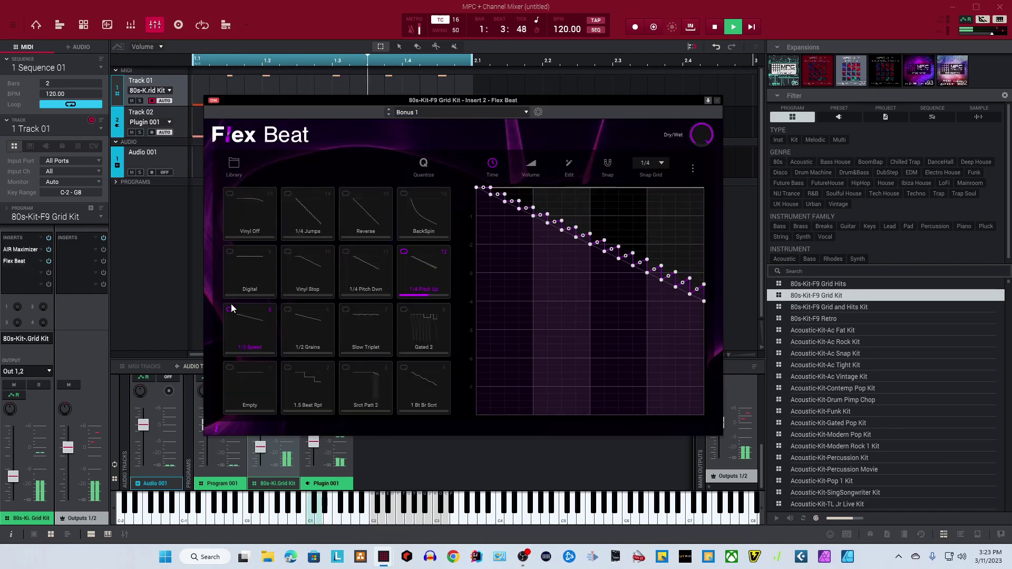
left_click(292, 330)
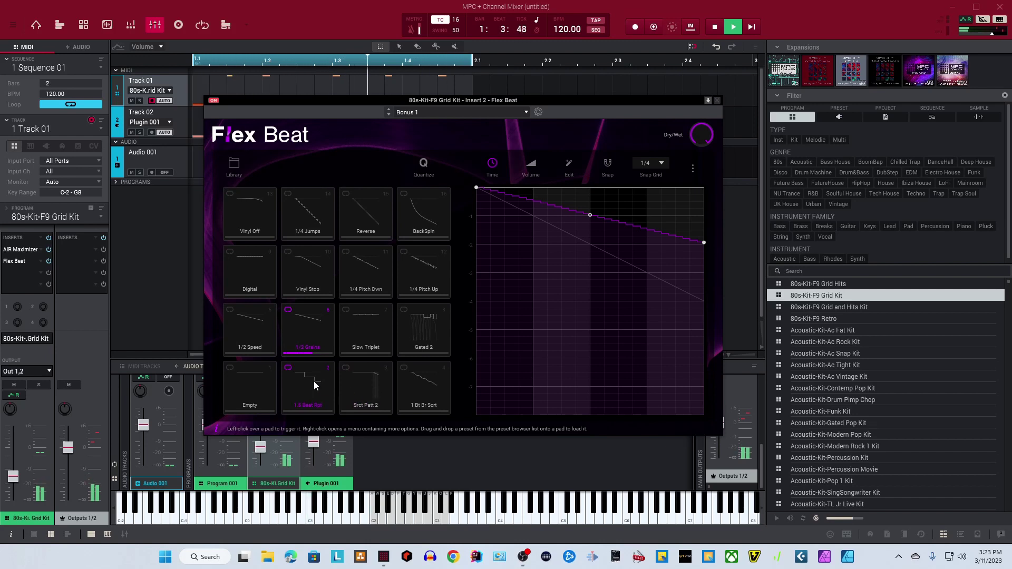
right_click(312, 318)
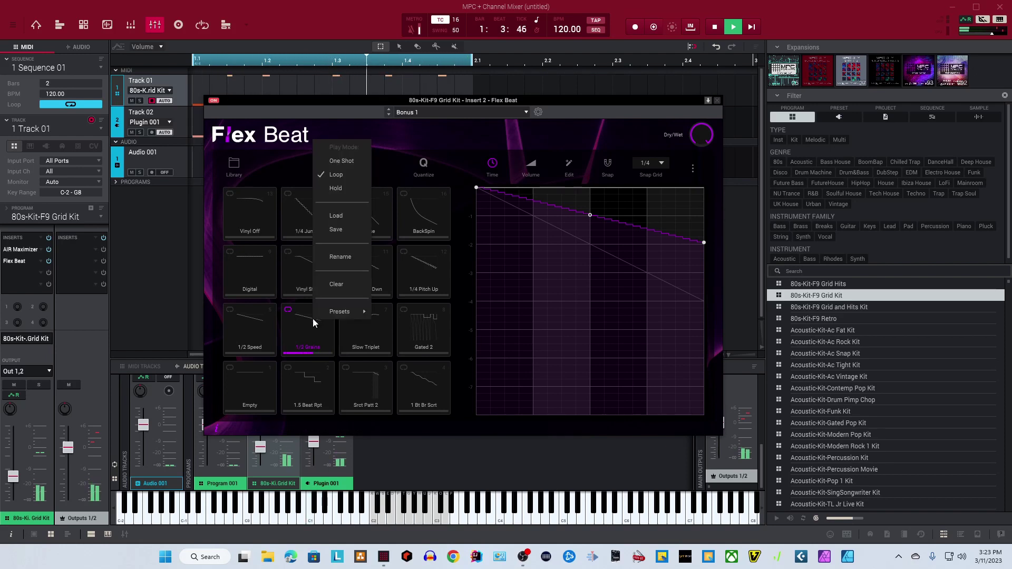
left_click(418, 273)
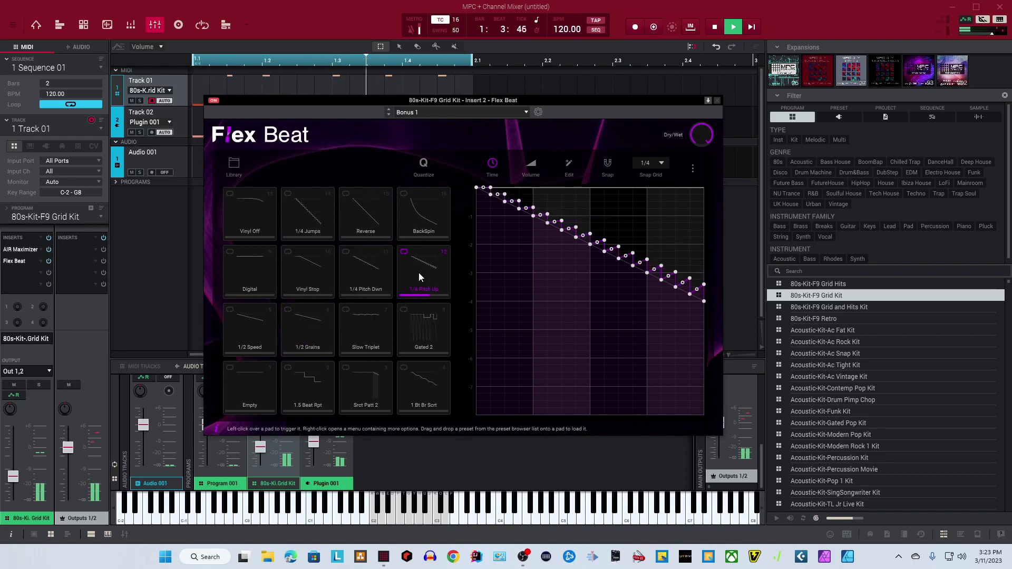
left_click(418, 334)
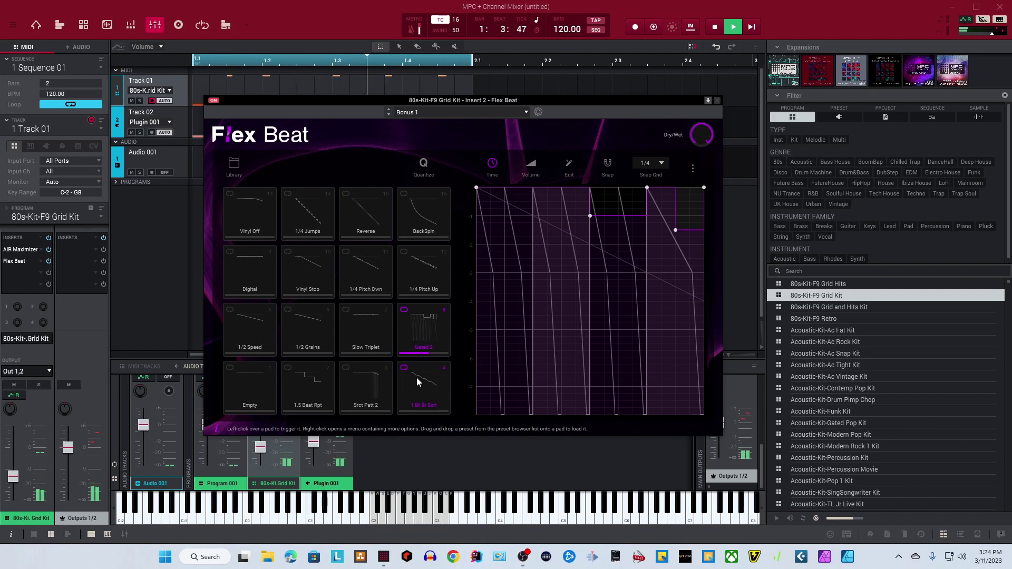
Play 1 Bt Br Scrt, Srct Patt 2, Vinyl Off, 1/4 Jumps and 1/2 Speed pads, finishing on Empty
left_click(401, 374)
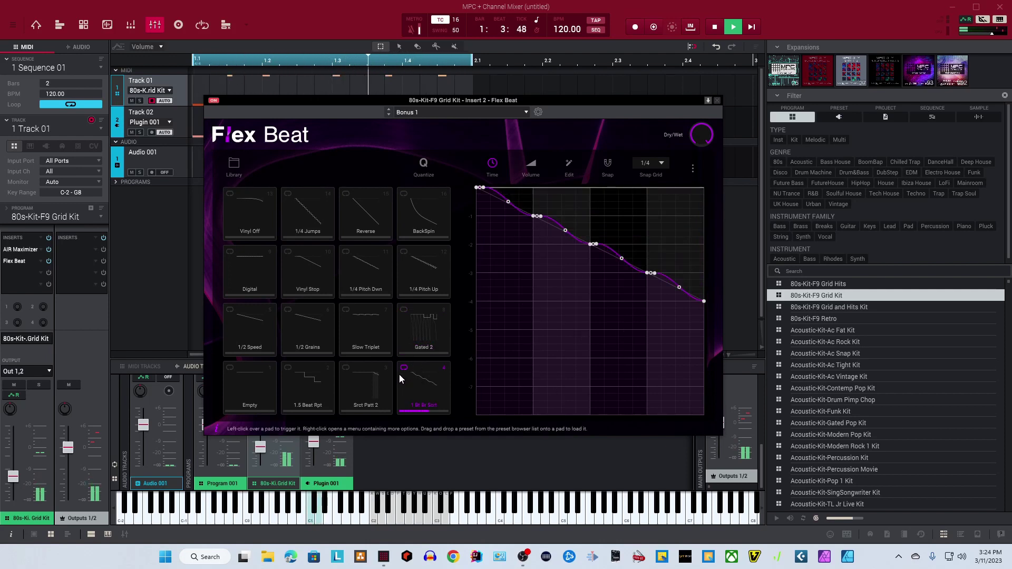
left_click(365, 378)
left_click(250, 216)
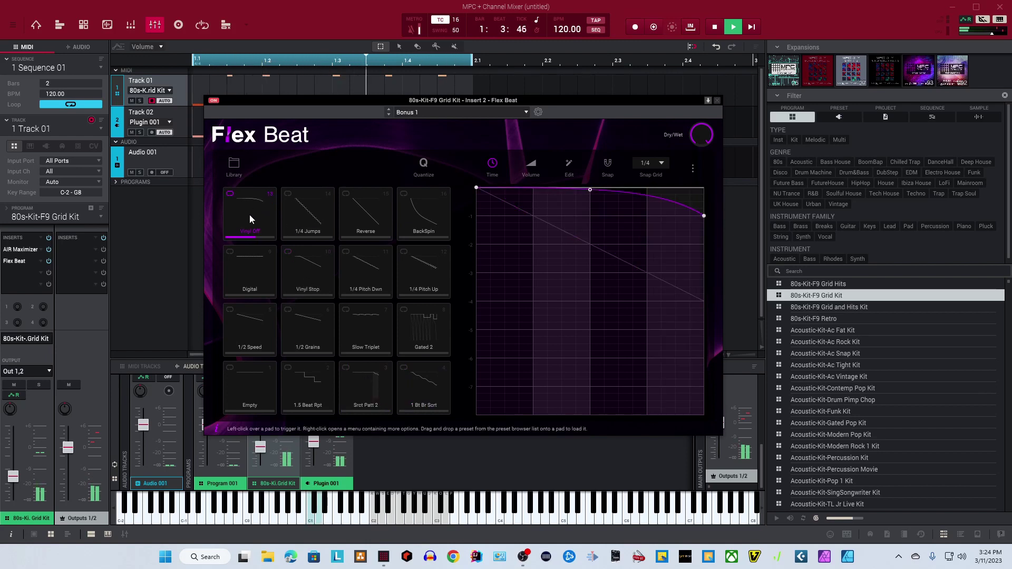
left_click(310, 214)
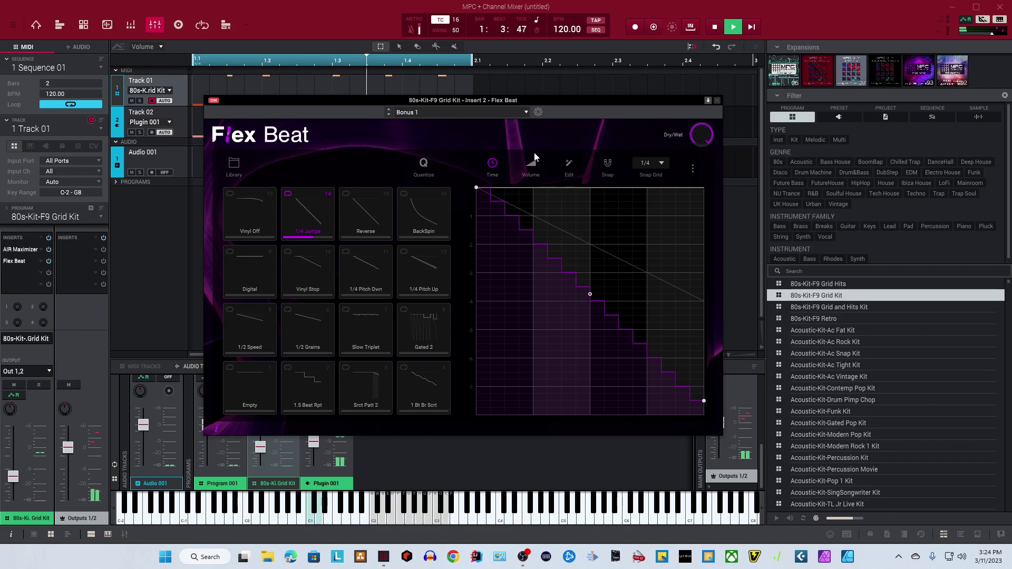
left_click(270, 336)
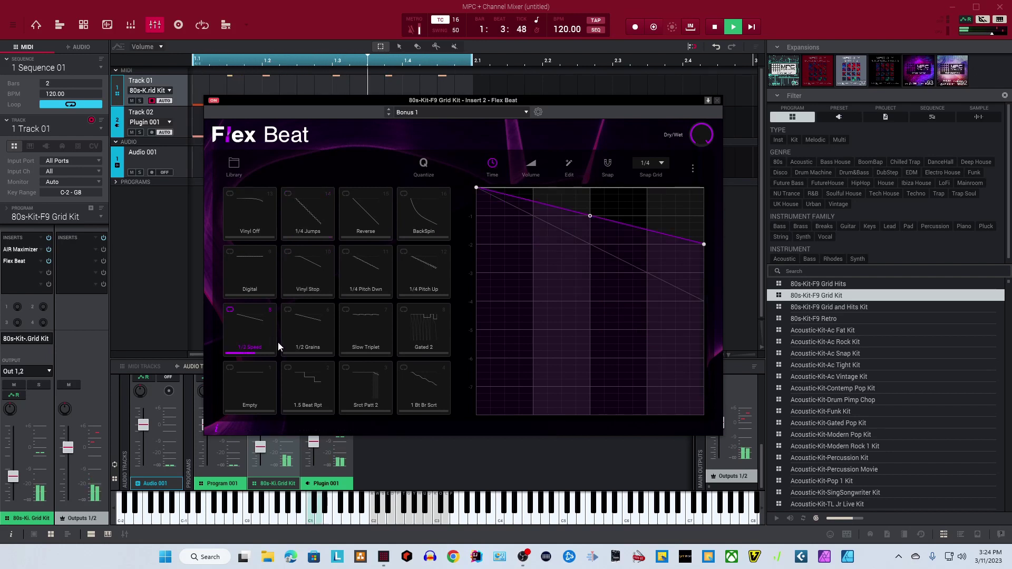
left_click(267, 377)
Load the Bonus 2 pad set and play 3 Snare b, Break a, 3 Snare a and two Smoothed Pattern pads
left_click(426, 111)
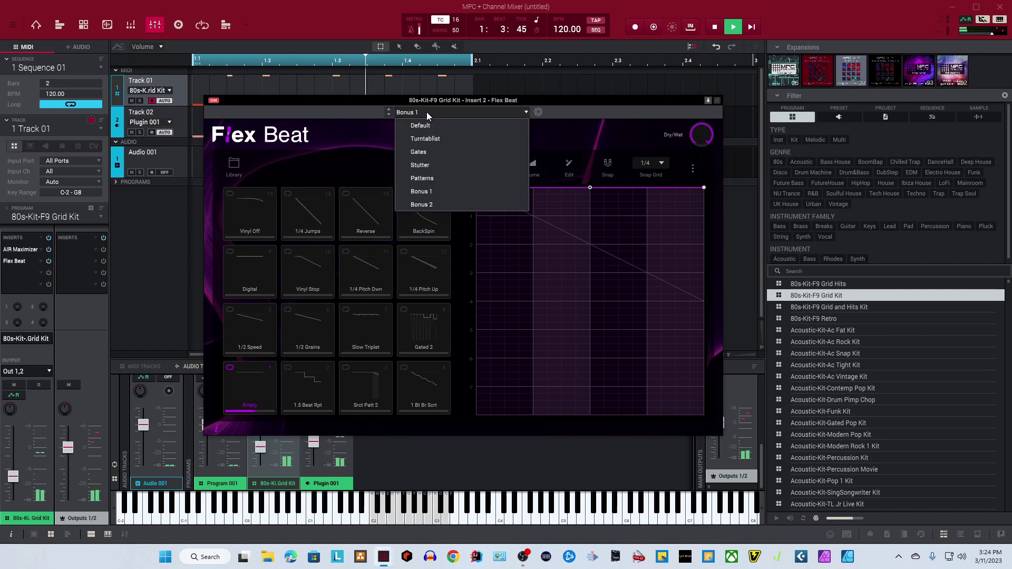
left_click(426, 206)
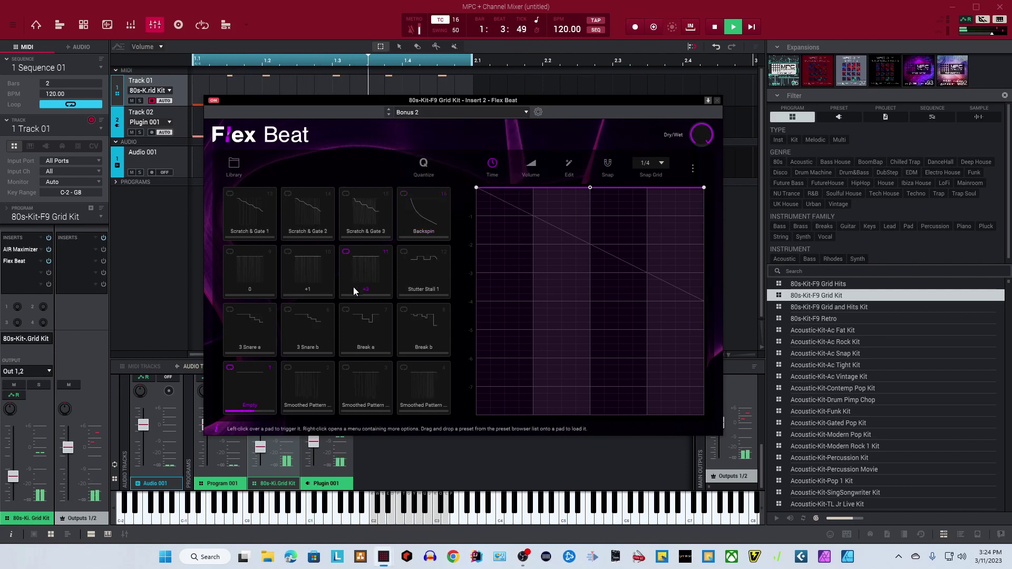
left_click(318, 330)
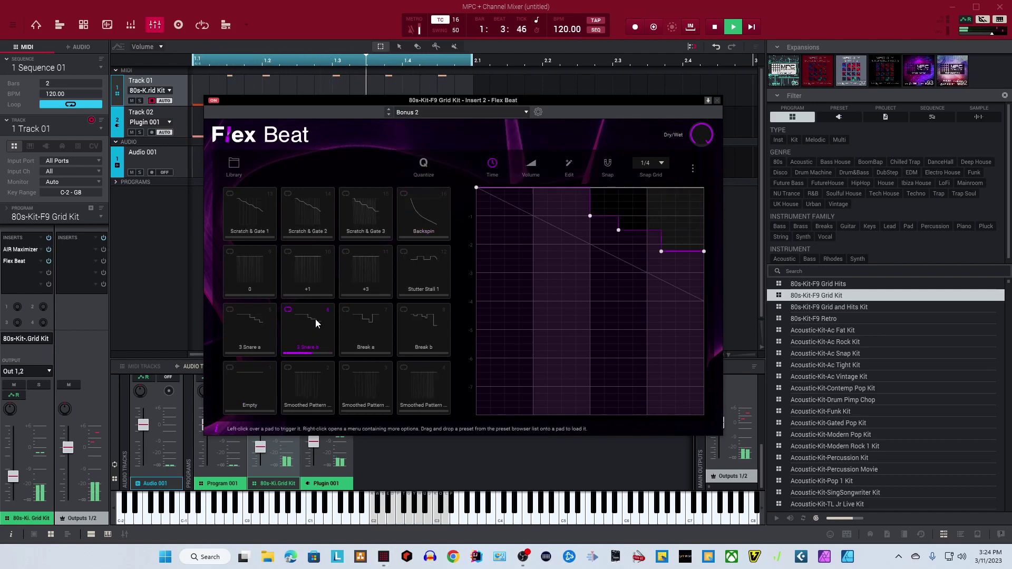
left_click(355, 324)
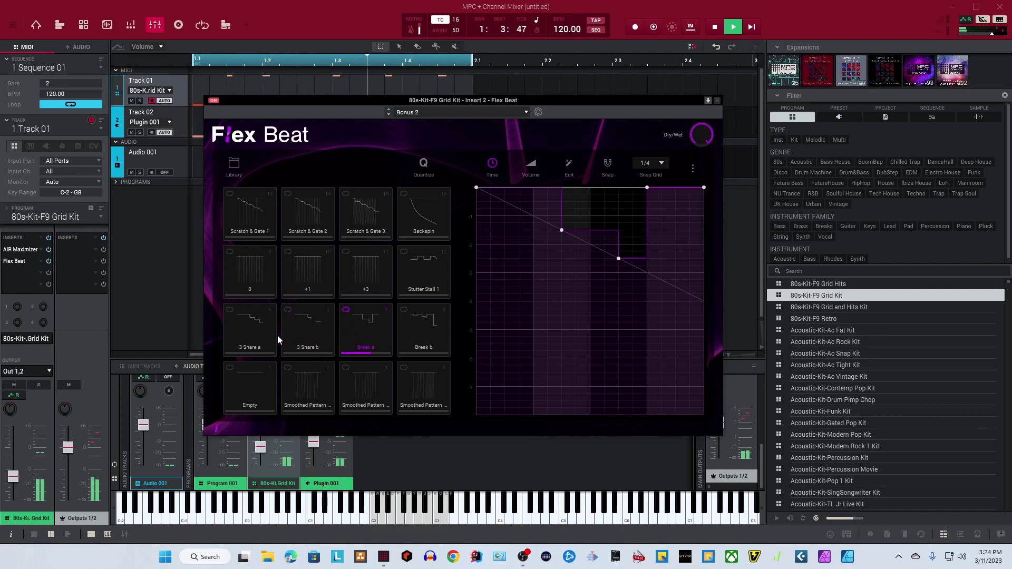
left_click(253, 325)
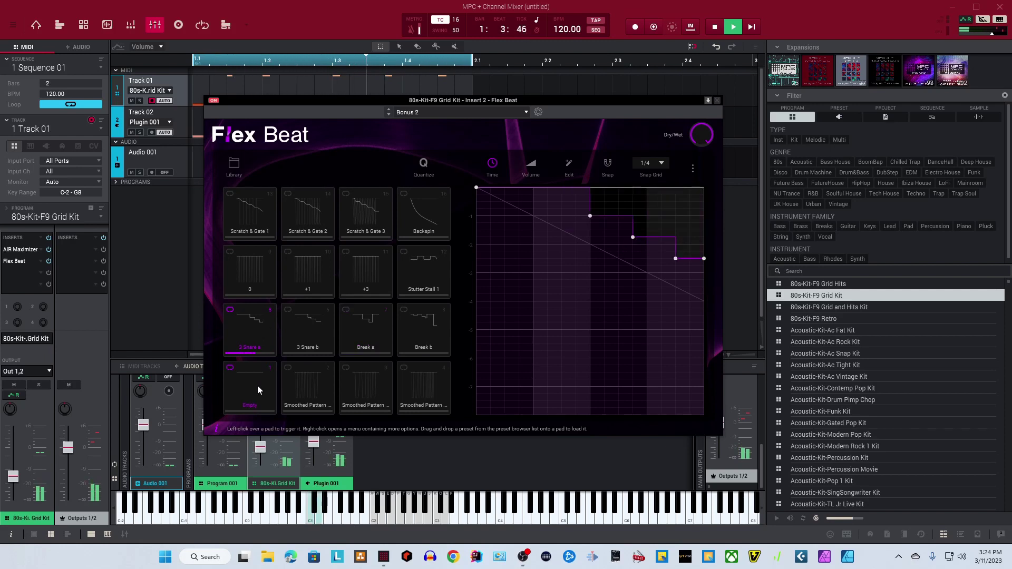
left_click(311, 403)
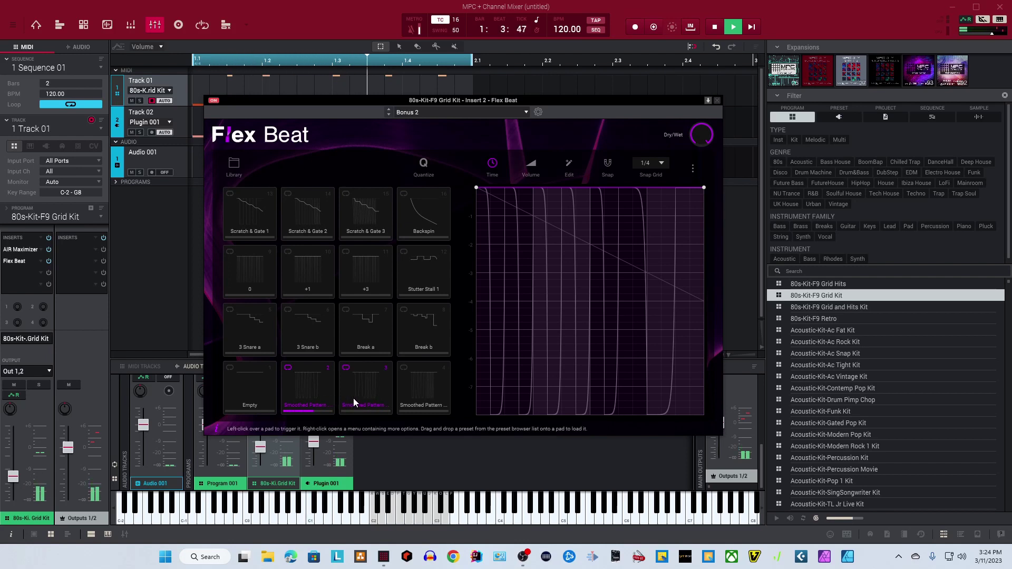
left_click(418, 398)
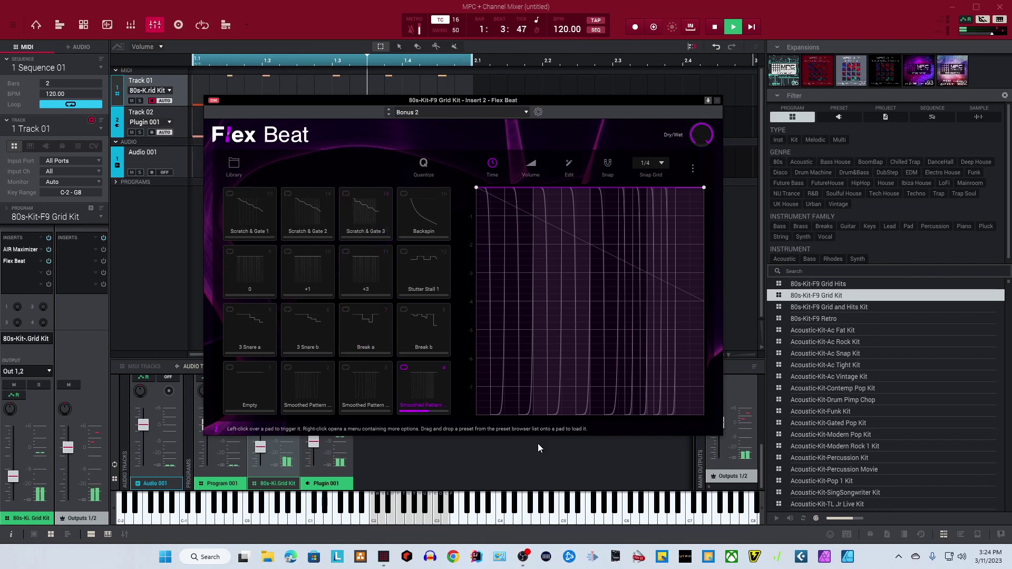
Close the Flex Beat window and stop the sequence playback
left_click(707, 31)
left_click(713, 29)
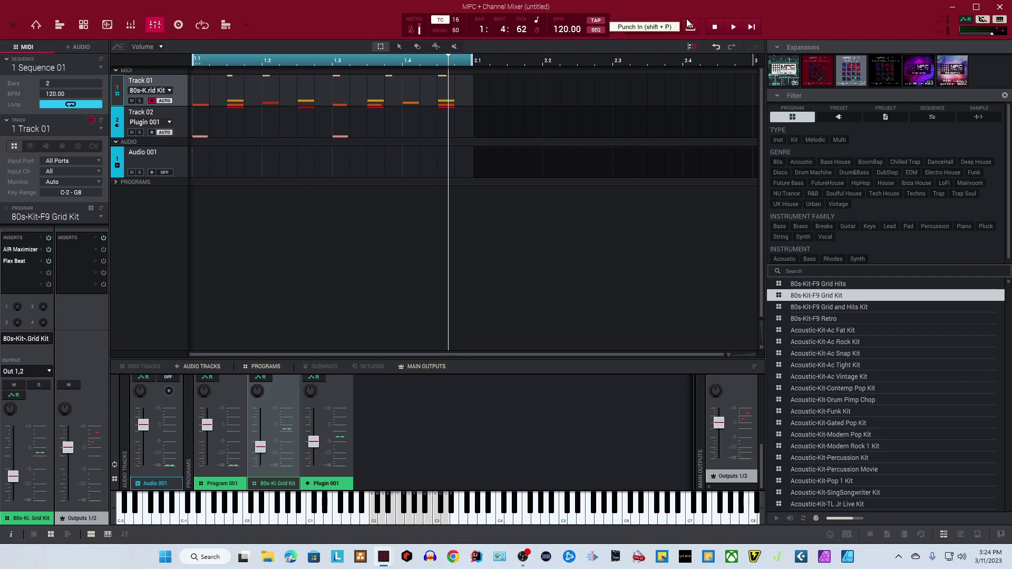